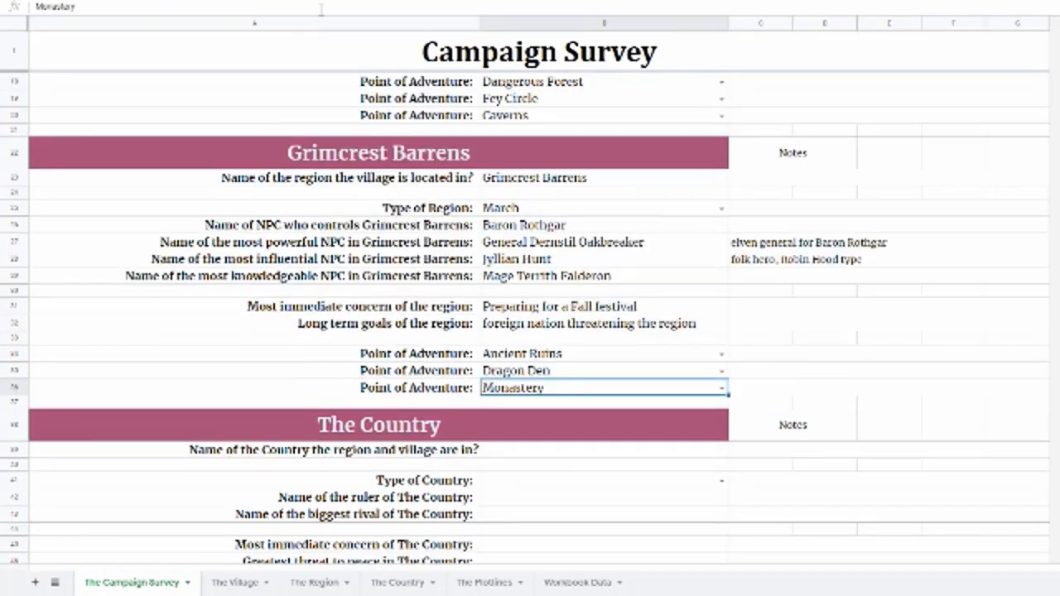
Enter Ilustria as the name of the country the region and village are in
{"action": "scroll", "coordinate": [959, 265], "scroll_direction": "up", "scroll_amount": 3}
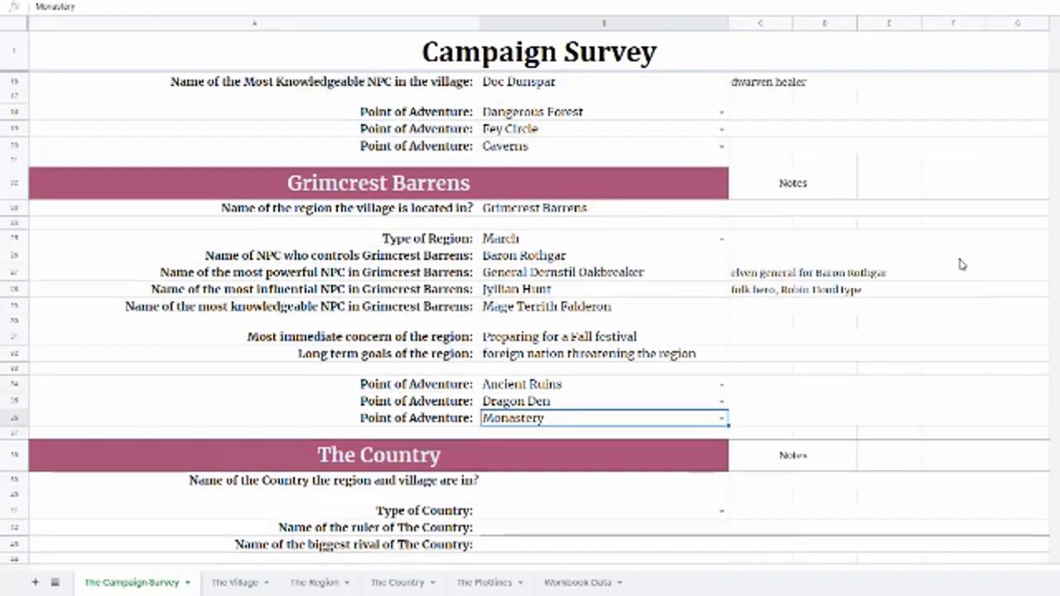
{"action": "scroll", "coordinate": [958, 265], "scroll_direction": "up", "scroll_amount": 1}
{"action": "scroll", "coordinate": [942, 274], "scroll_direction": "down", "scroll_amount": 8}
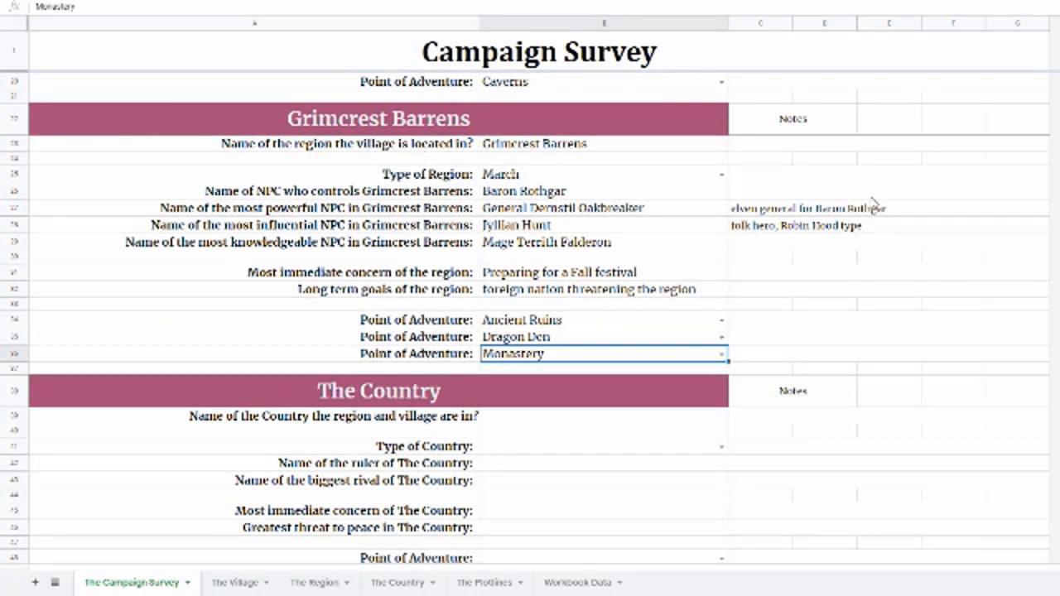
{"action": "scroll", "coordinate": [970, 343], "scroll_direction": "down", "scroll_amount": 5}
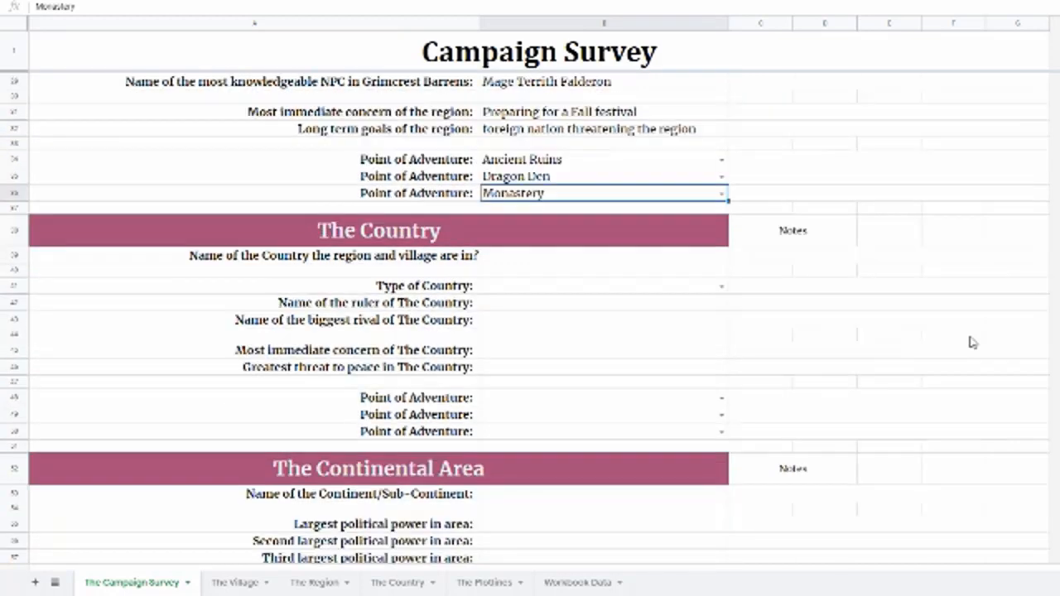
{"action": "scroll", "coordinate": [972, 342], "scroll_direction": "down", "scroll_amount": 1}
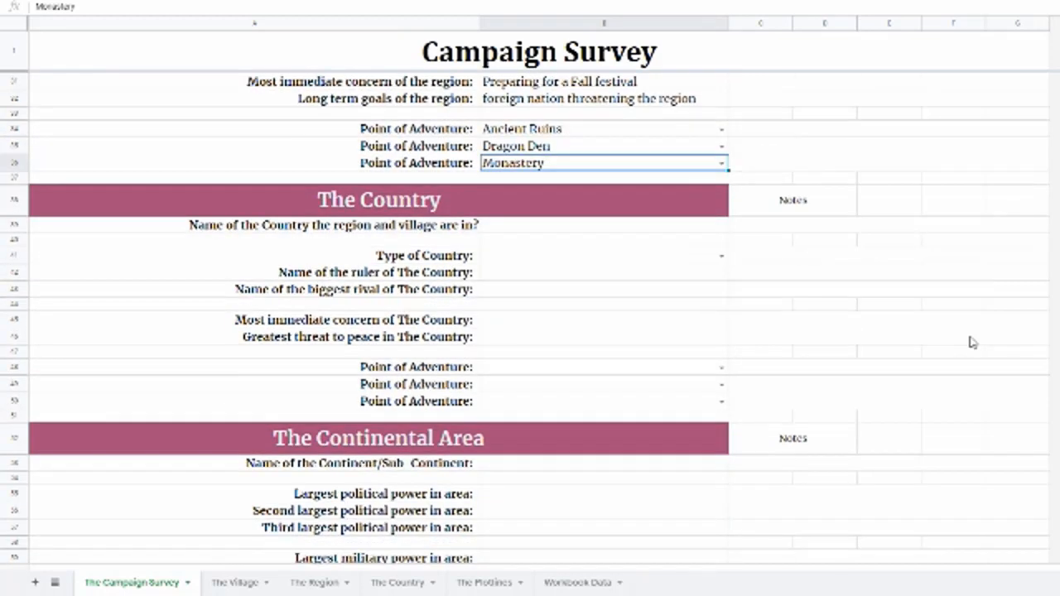
{"action": "left_click", "coordinate": [533, 231]}
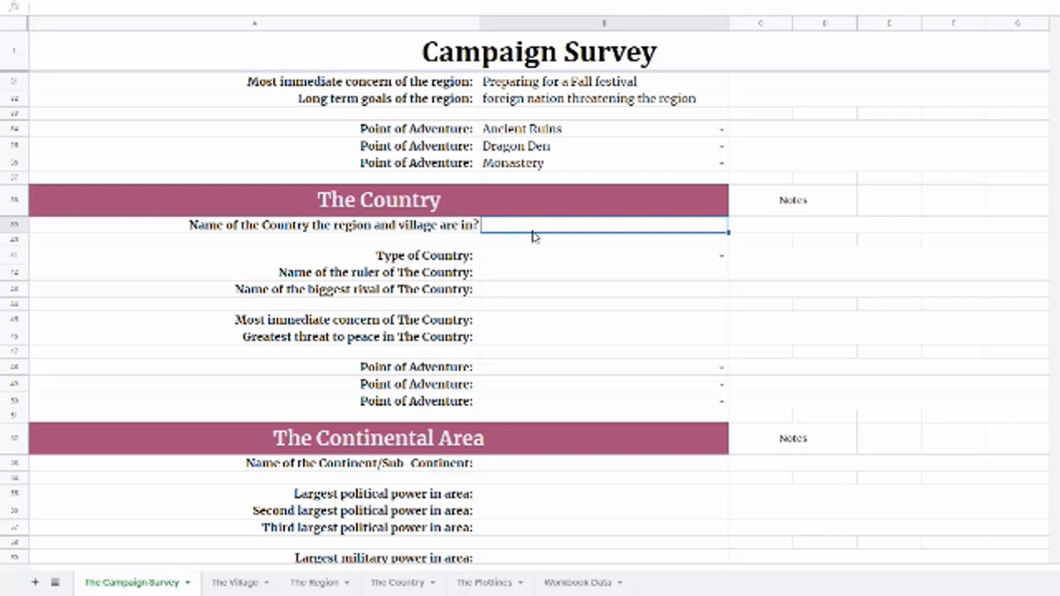
{"action": "type", "text": "Ilusi"}
{"action": "type", "text": "ria"}
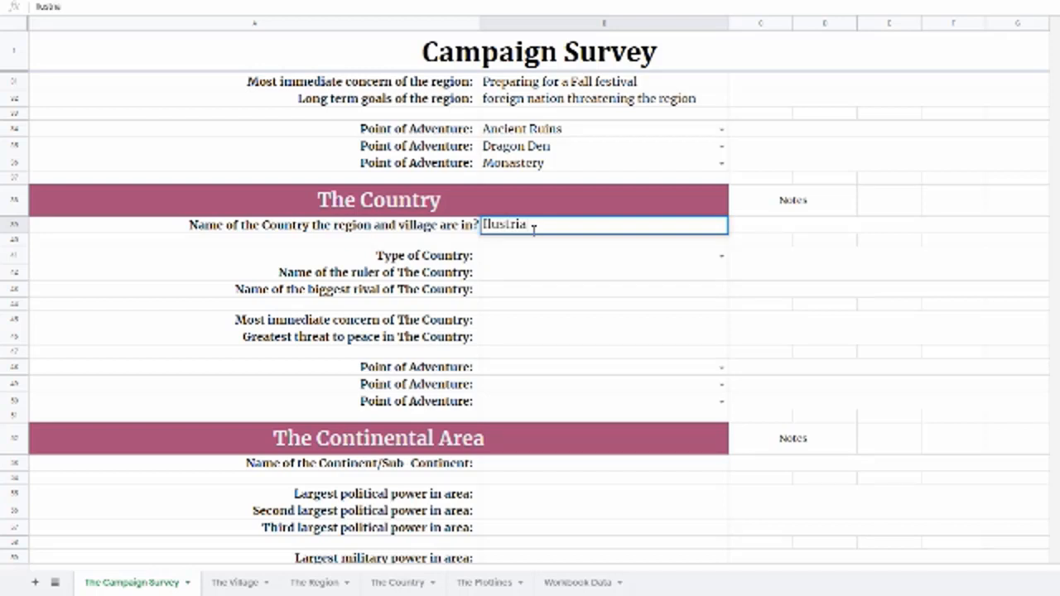
{"action": "left_click", "coordinate": [534, 236]}
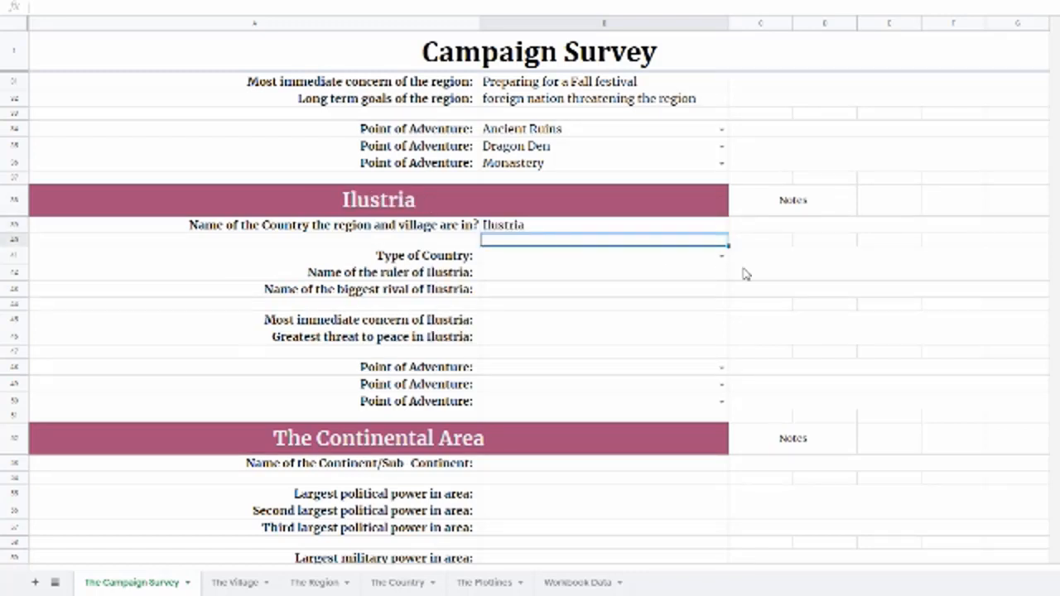
Set the type of country for Ilustria to Feudal Monarchy
{"action": "left_click", "coordinate": [714, 258]}
{"action": "left_click", "coordinate": [721, 255]}
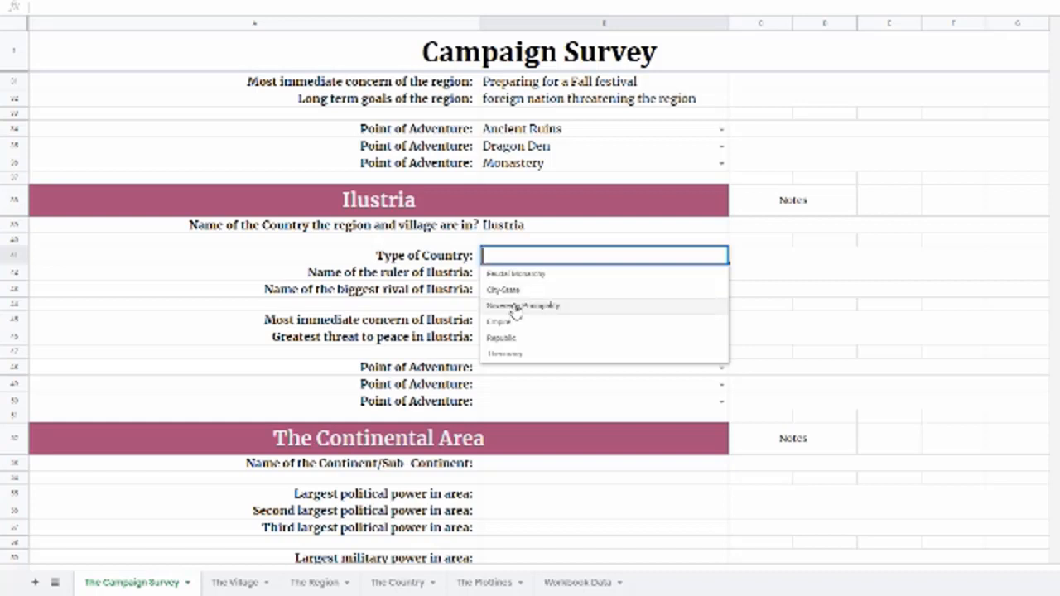
{"action": "left_click", "coordinate": [519, 277]}
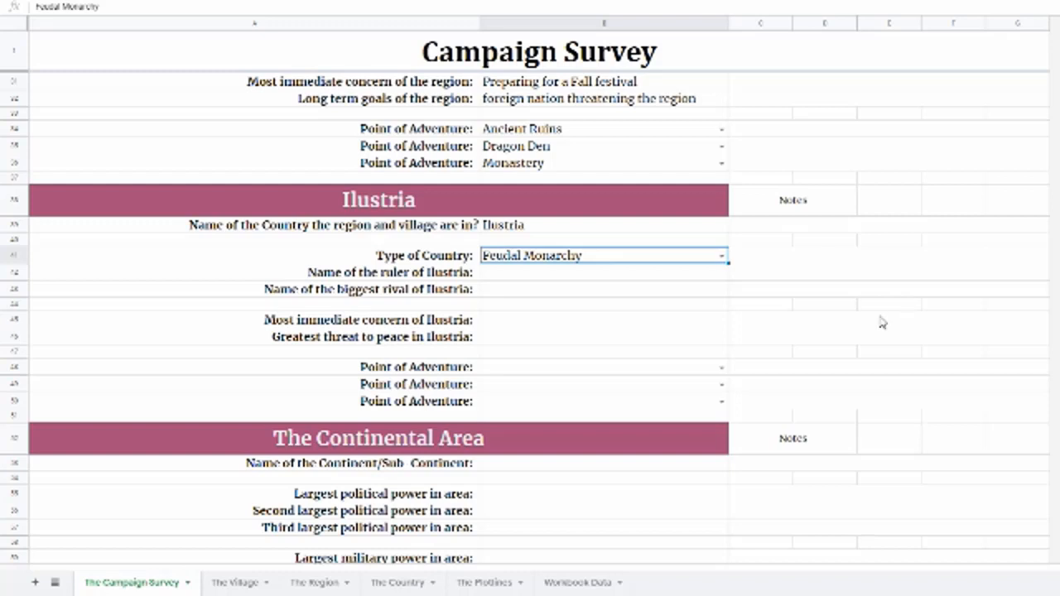
Enter "Garent the Harmless" as the name of the ruler of Ilustria
{"action": "left_click", "coordinate": [424, 275]}
{"action": "left_click", "coordinate": [541, 276]}
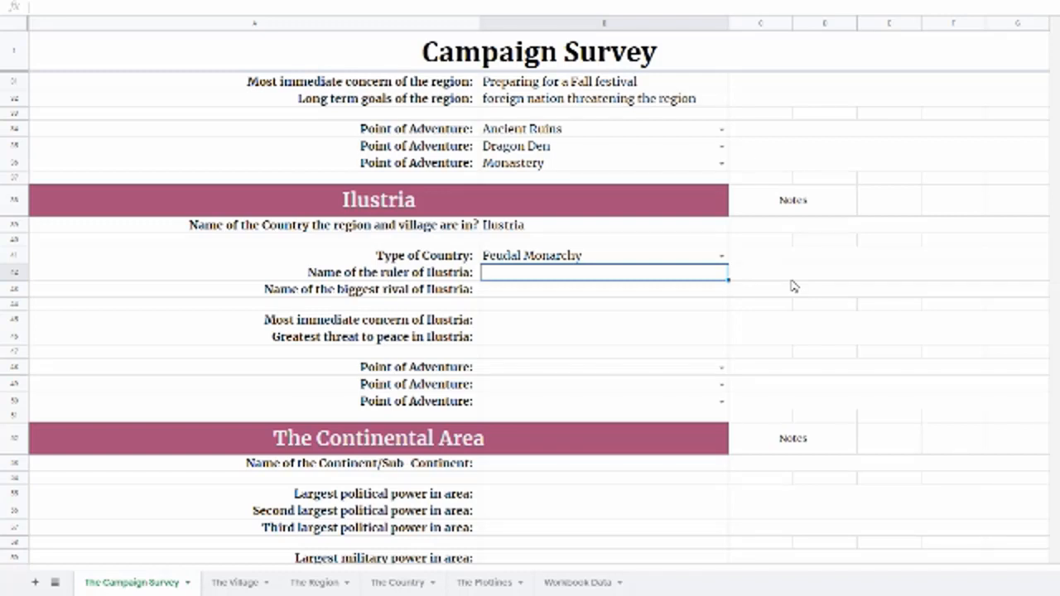
{"action": "type", "text": "Ga"}
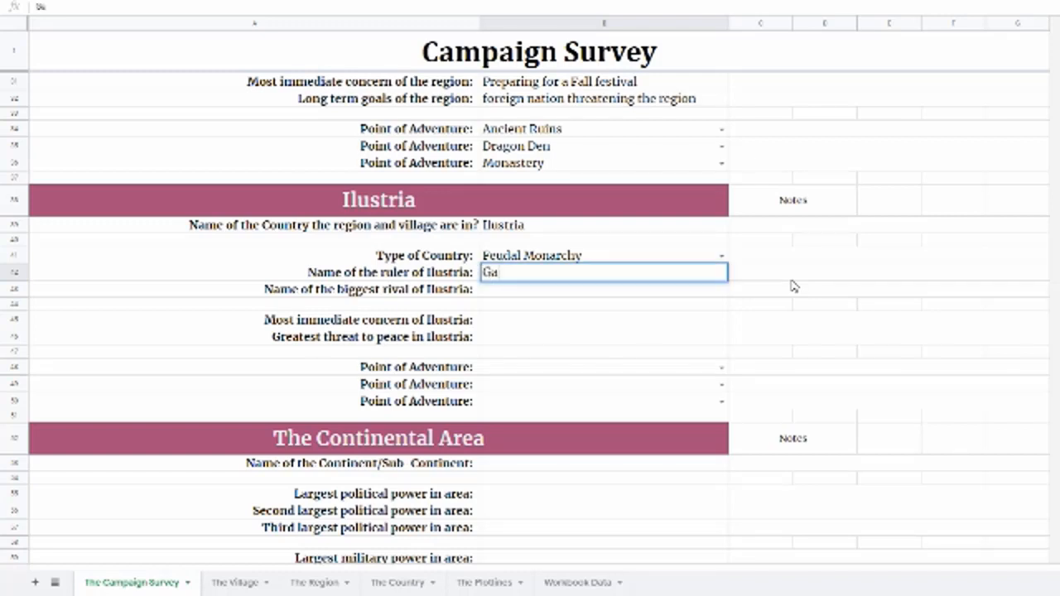
{"action": "type", "text": "renth"}
{"action": "type", "text": "ial"}
{"action": "key", "text": "BackSpace"}
{"action": "key", "text": "BackSpace"}
{"action": "key", "text": "BackSpace"}
{"action": "key", "text": "BackSpace"}
{"action": "key", "text": "BackSpace"}
{"action": "key", "text": "BackSpace"}
{"action": "type", "text": "n"}
{"action": "type", "text": "t"}
{"action": "type", "text": " the hunte"}
{"action": "key", "text": "BackSpace"}
{"action": "key", "text": "BackSpace"}
{"action": "key", "text": "BackSpace"}
{"action": "key", "text": "BackSpace"}
{"action": "key", "text": "BackSpace"}
{"action": "type", "text": "Harmless"}
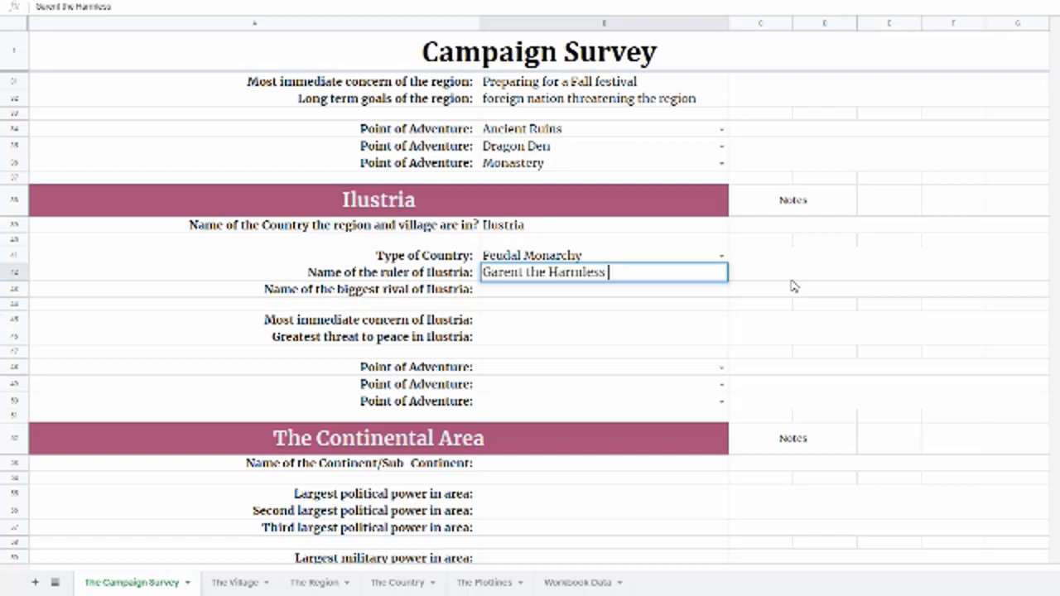
{"action": "key", "text": "Return"}
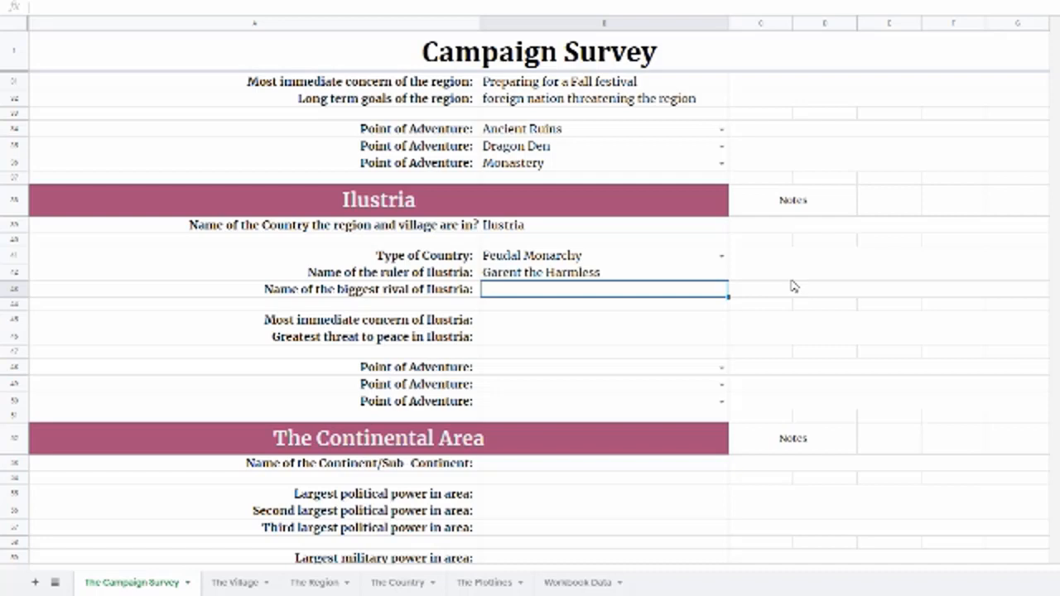
Check the region's long term goals entry and enter Palenthir as the name of Ilustria's biggest rival
{"action": "scroll", "coordinate": [793, 286], "scroll_direction": "up", "scroll_amount": 2}
{"action": "scroll", "coordinate": [796, 249], "scroll_direction": "up", "scroll_amount": 2}
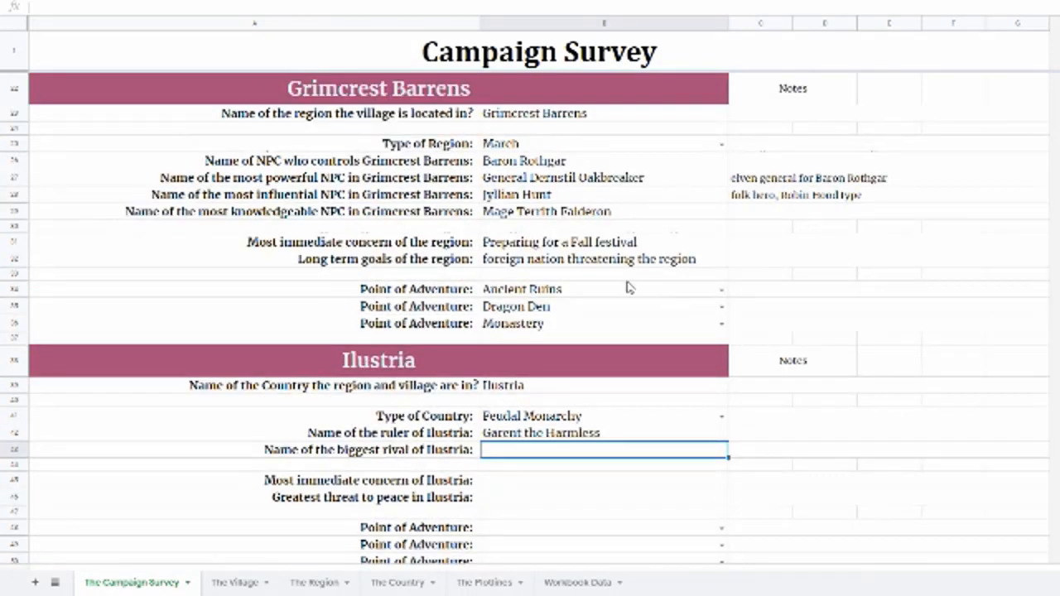
{"action": "left_click", "coordinate": [588, 263]}
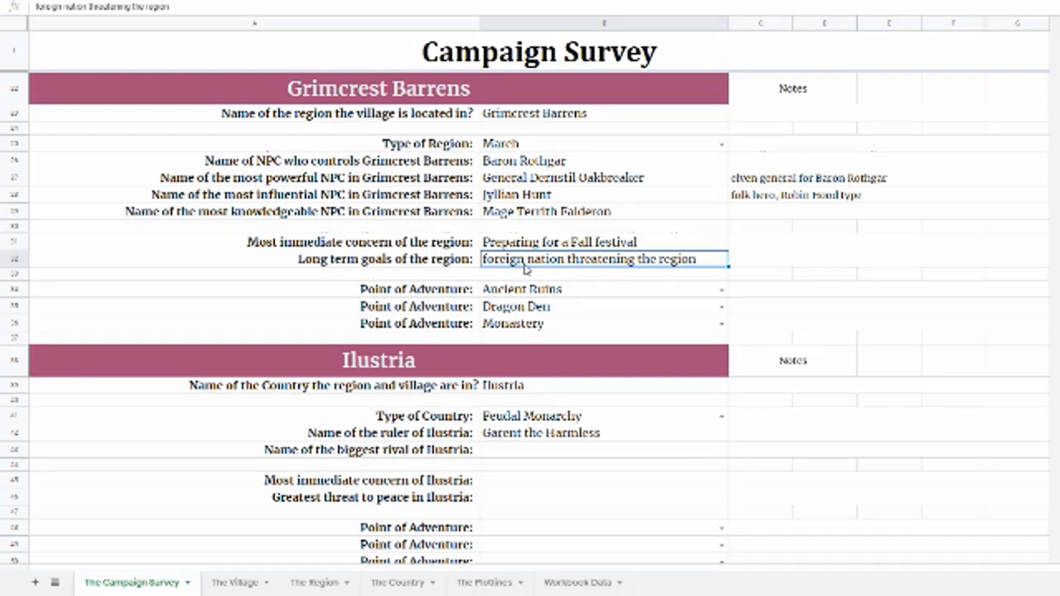
{"action": "scroll", "coordinate": [624, 278], "scroll_direction": "down", "scroll_amount": 1}
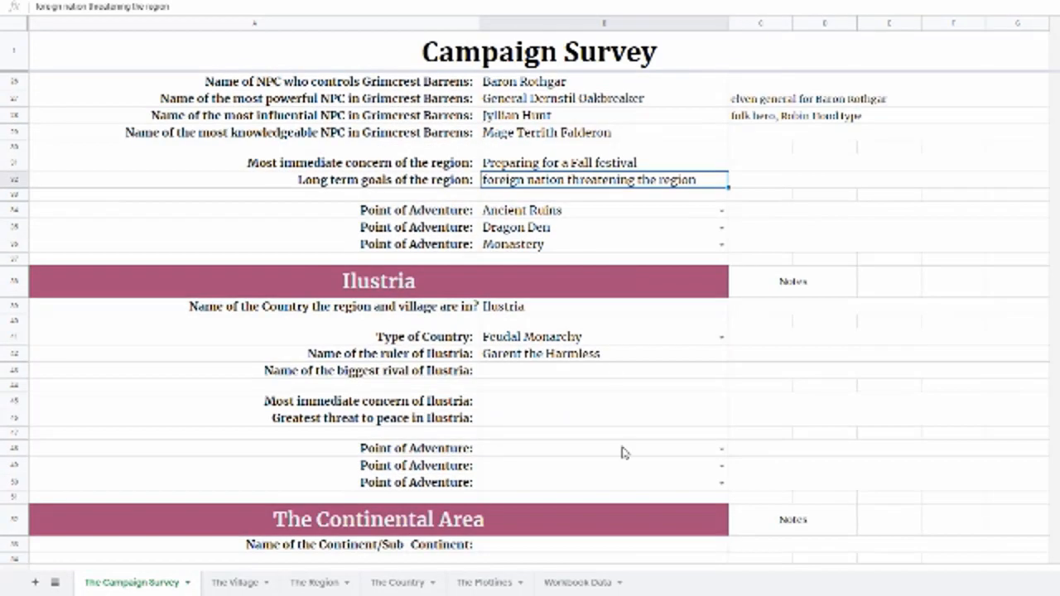
{"action": "left_click", "coordinate": [499, 373]}
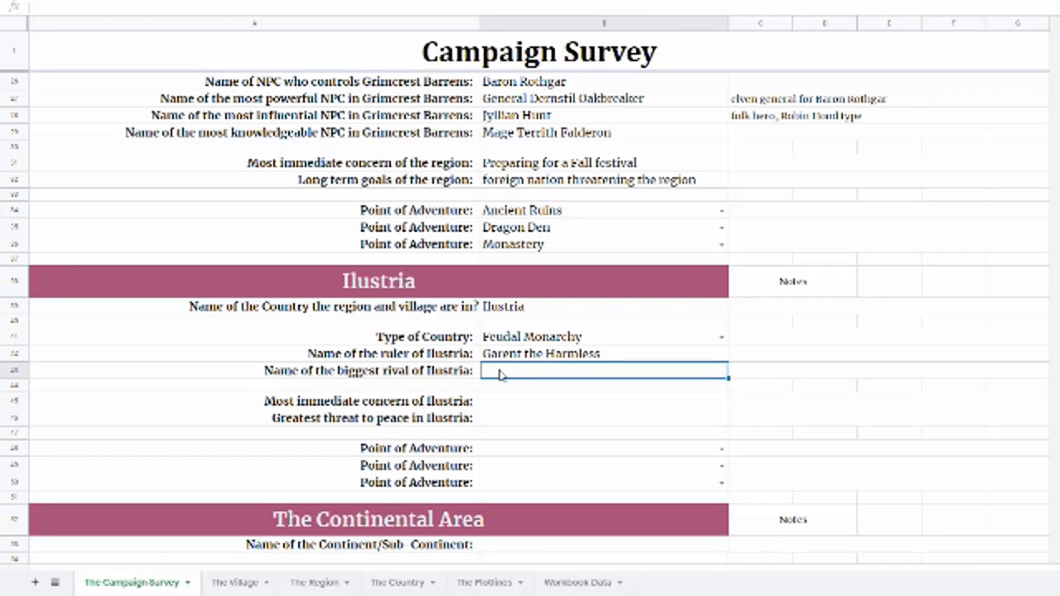
{"action": "type", "text": "Pal"}
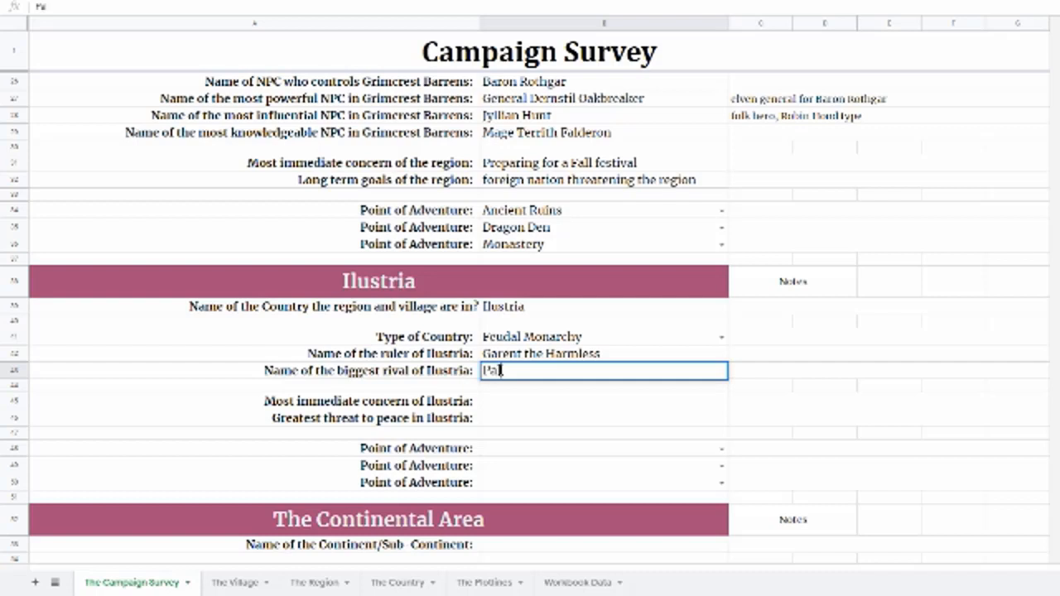
{"action": "type", "text": "enthir"}
{"action": "key", "text": "Return"}
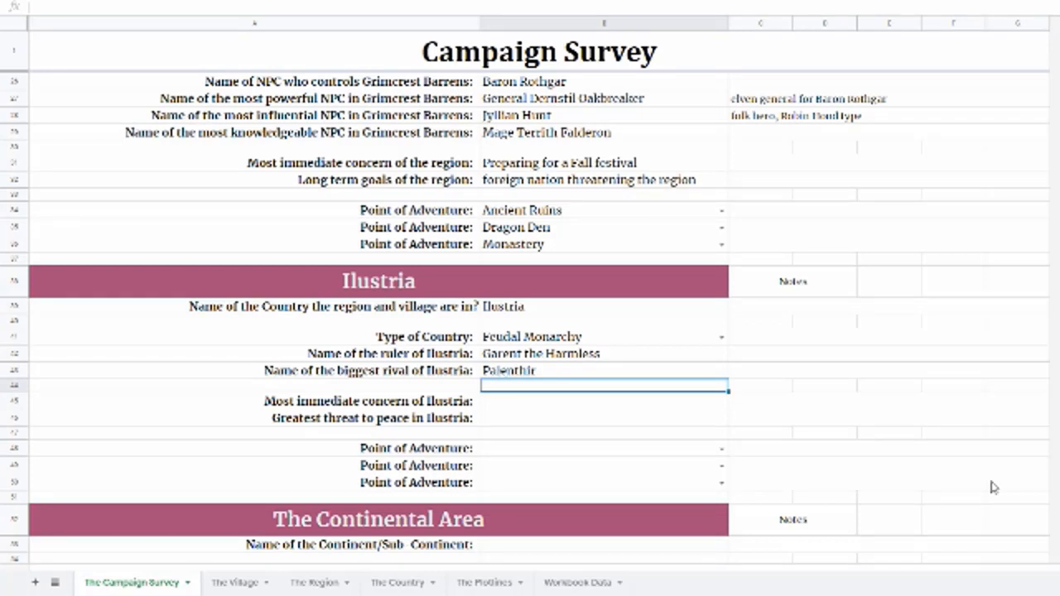
Enter "drought - famine - feeding the people" as the most immediate concern of Ilustria
{"action": "left_click", "coordinate": [346, 403]}
{"action": "left_click", "coordinate": [502, 406]}
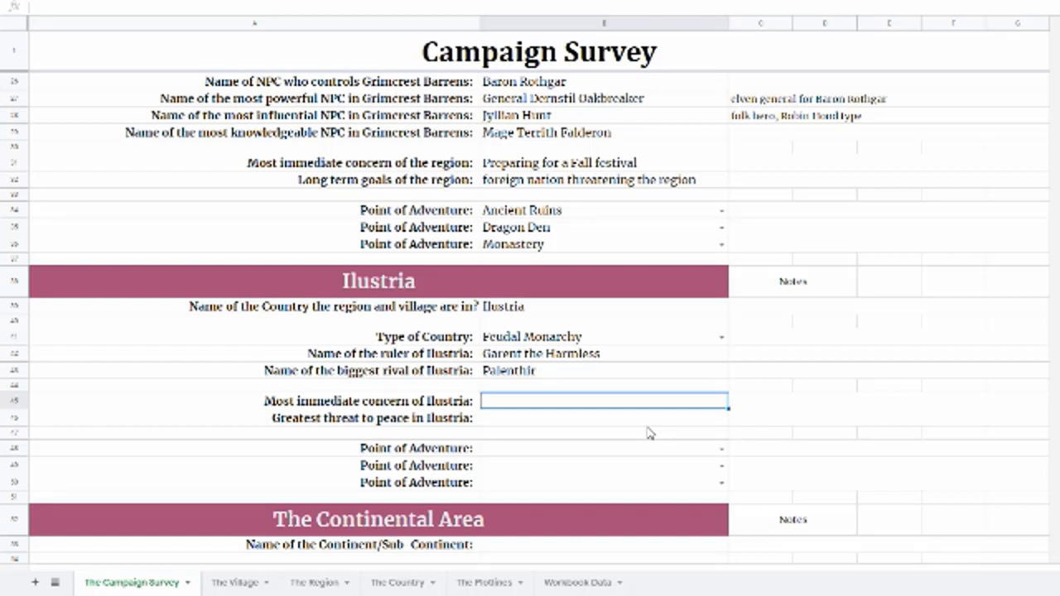
{"action": "type", "text": "drought"}
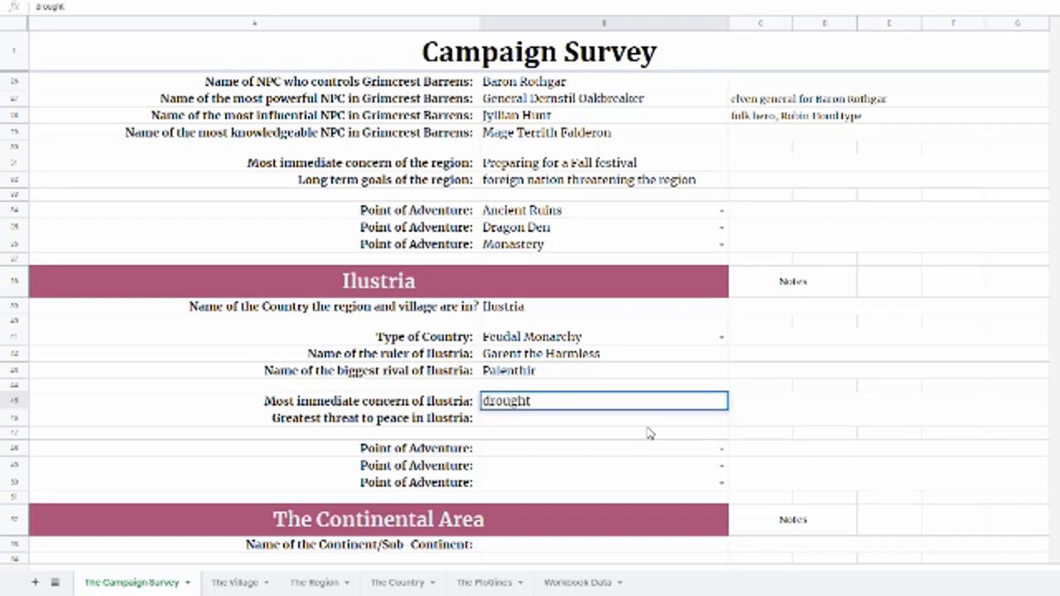
{"action": "type", "text": " - famine - hun"}
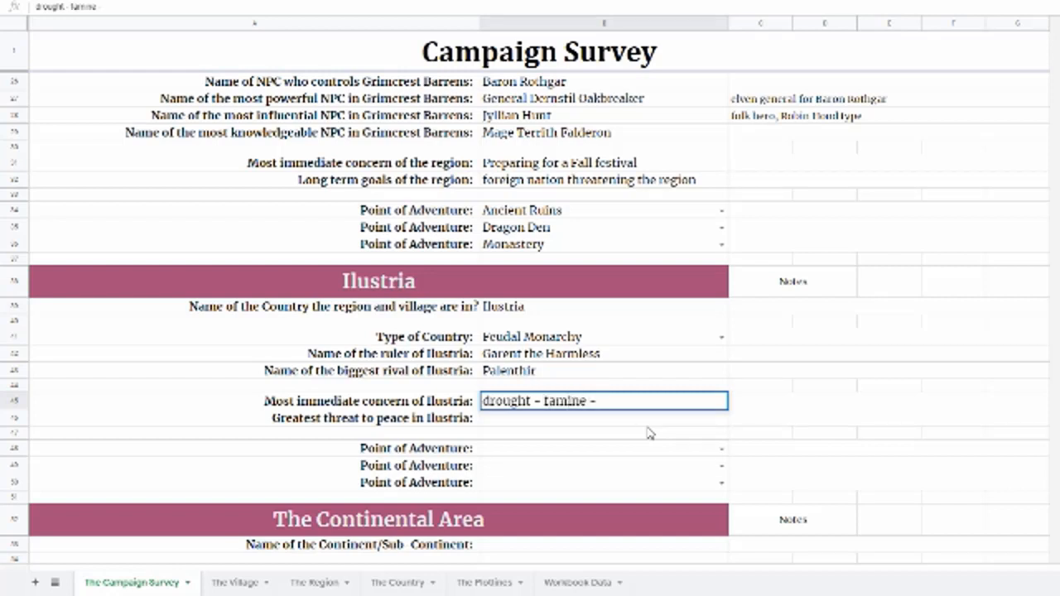
{"action": "key", "text": "BackSpace"}
{"action": "key", "text": "BackSpace"}
{"action": "key", "text": "BackSpace"}
{"action": "type", "text": "feeding the people"}
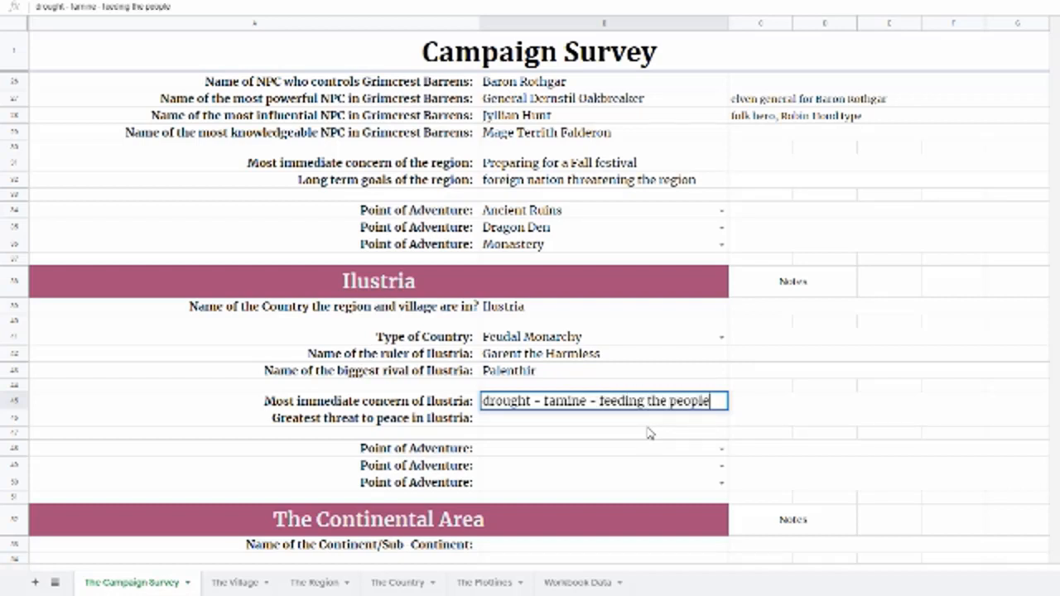
{"action": "key", "text": "Return"}
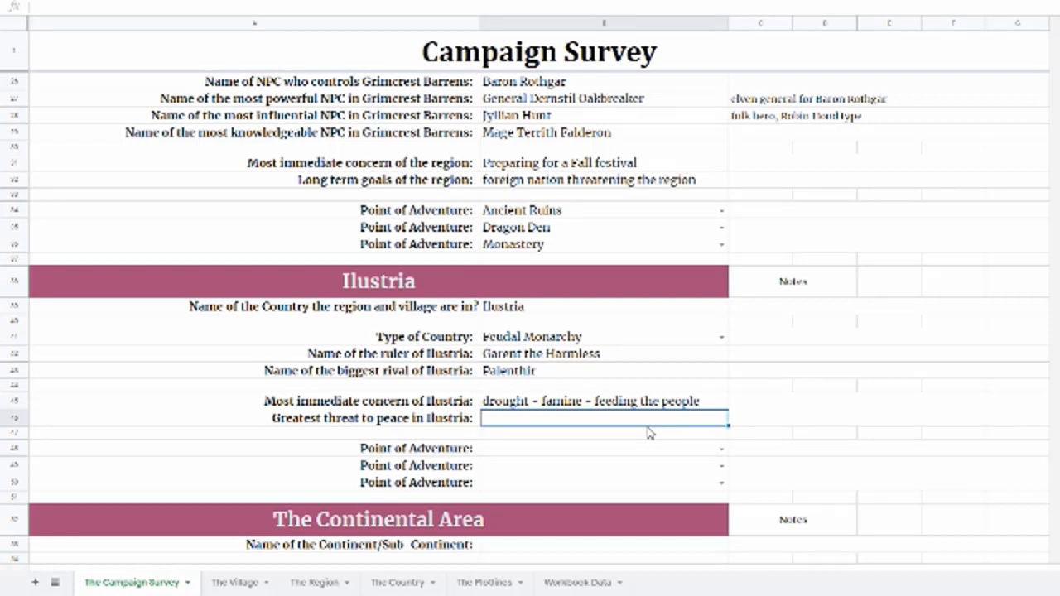
Review the long term goals of the village and region and Ilustria's immediate concern, ending on the answer cell for its greatest threat to peace
{"action": "scroll", "coordinate": [797, 443], "scroll_direction": "up", "scroll_amount": 3}
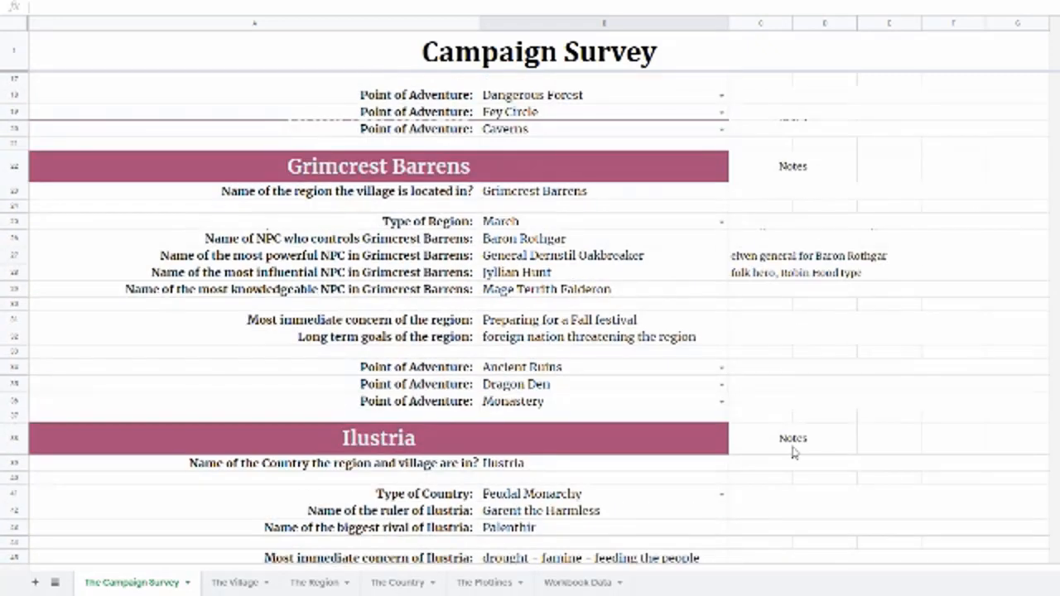
{"action": "scroll", "coordinate": [792, 451], "scroll_direction": "up", "scroll_amount": 3}
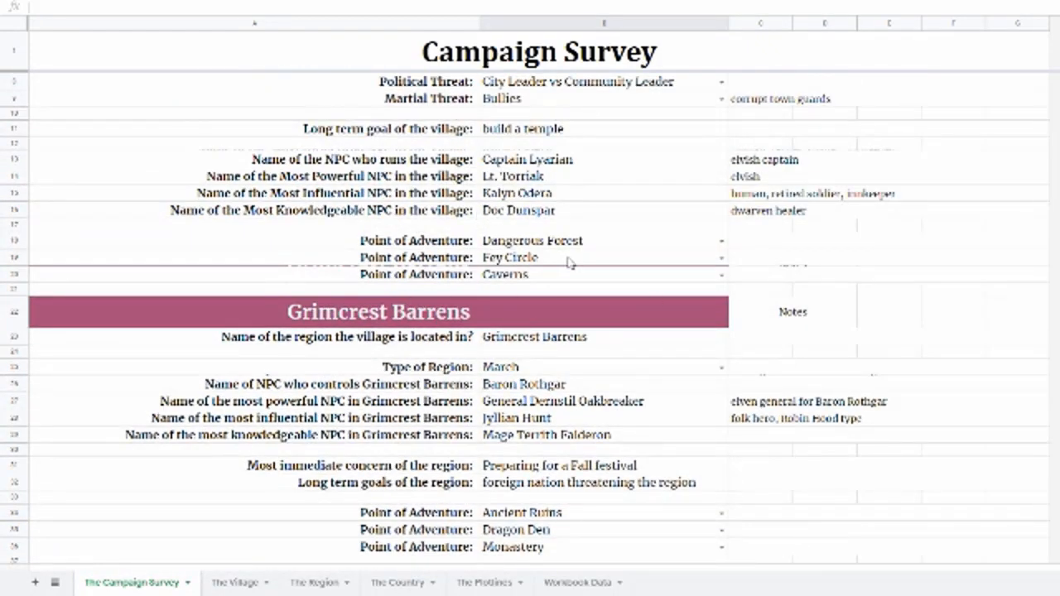
{"action": "scroll", "coordinate": [563, 265], "scroll_direction": "up", "scroll_amount": 3}
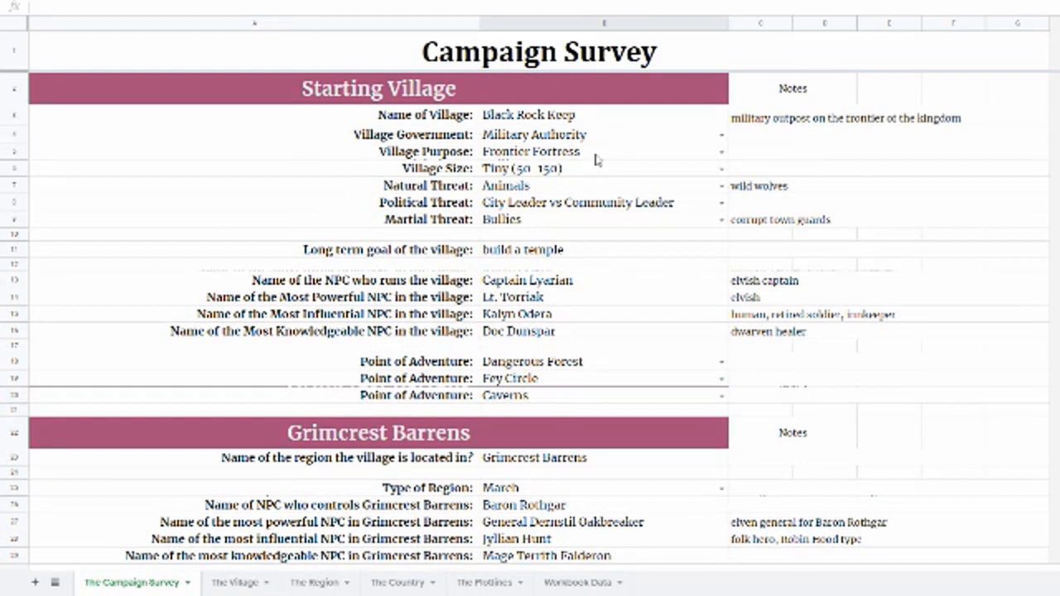
{"action": "left_click", "coordinate": [586, 252]}
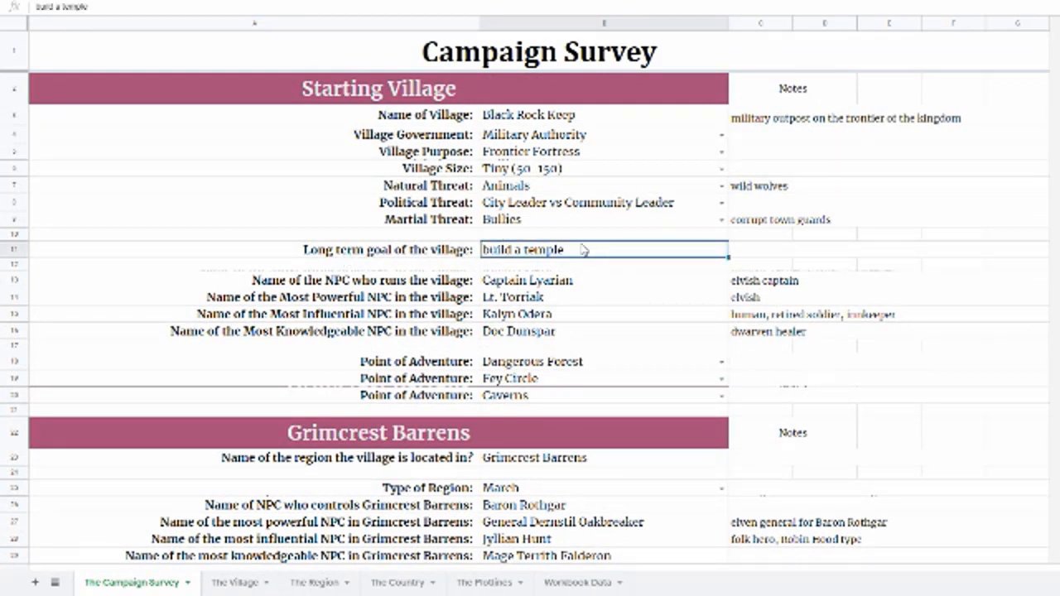
{"action": "scroll", "coordinate": [563, 277], "scroll_direction": "down", "scroll_amount": 3}
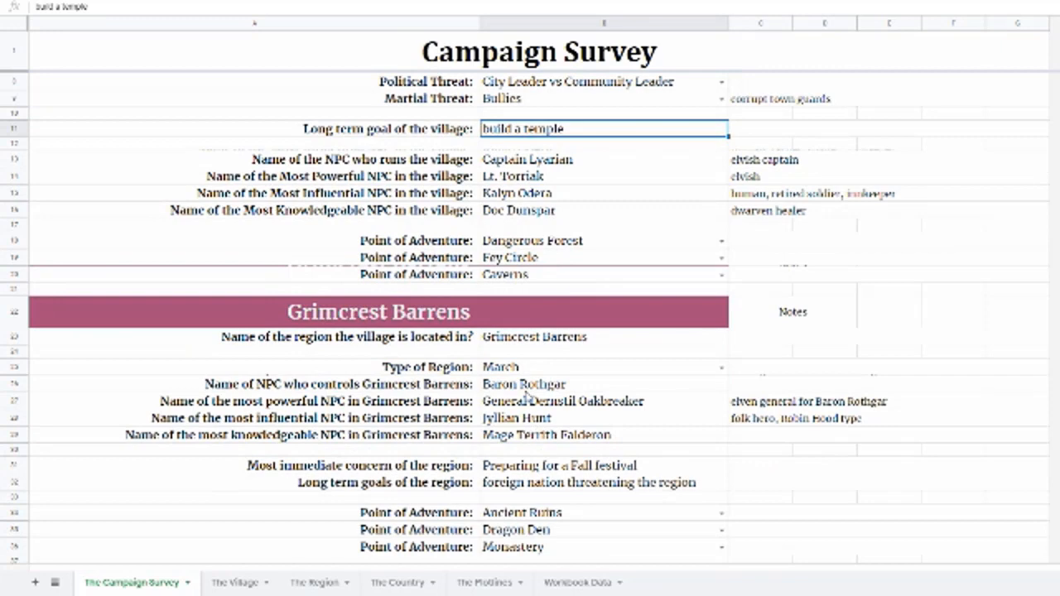
{"action": "scroll", "coordinate": [527, 396], "scroll_direction": "down", "scroll_amount": 5}
{"action": "scroll", "coordinate": [650, 378], "scroll_direction": "down", "scroll_amount": 5}
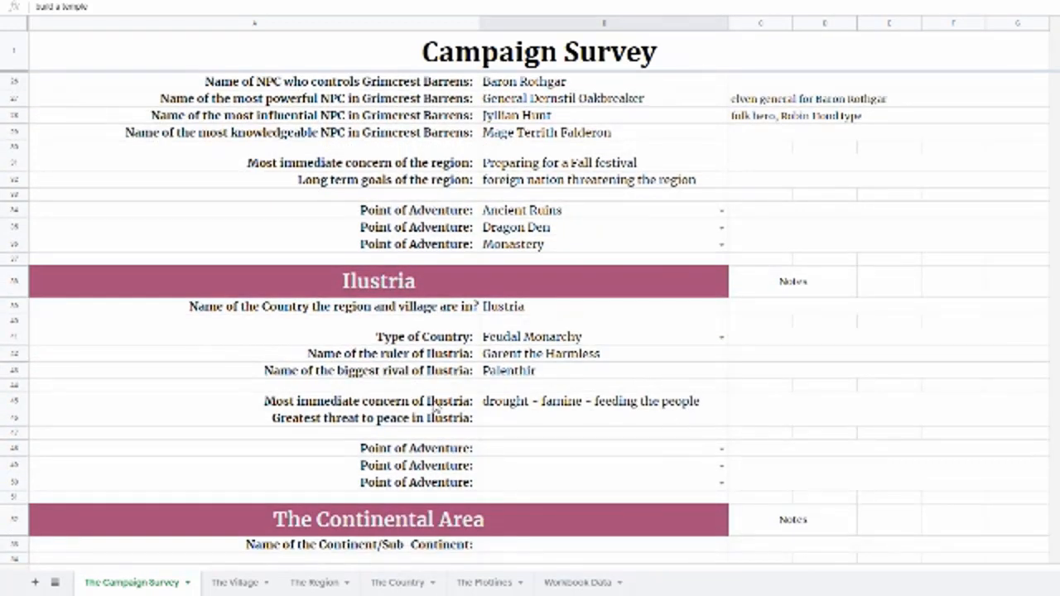
{"action": "left_click", "coordinate": [610, 424]}
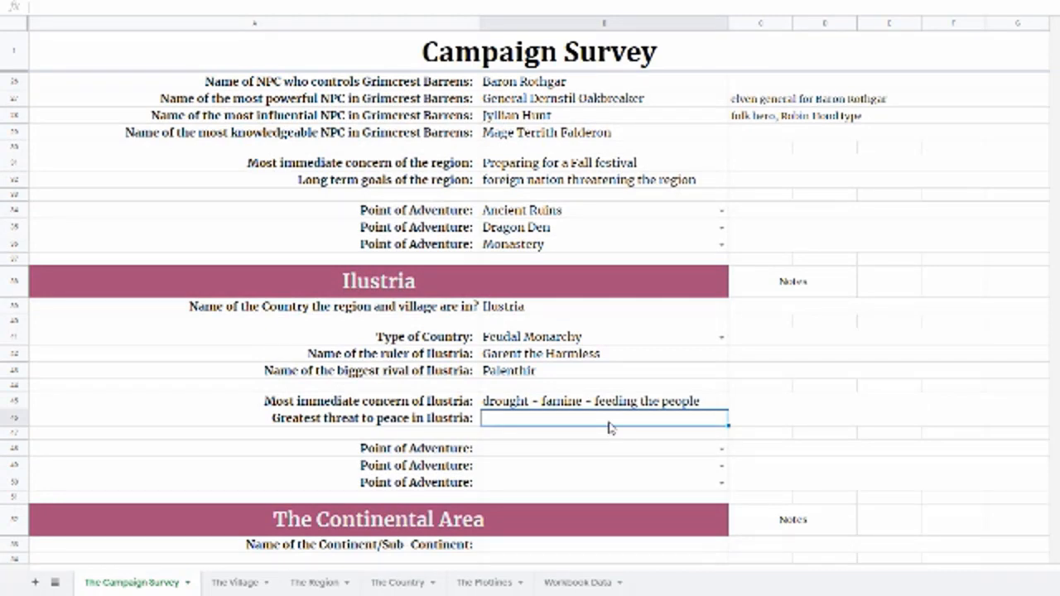
{"action": "scroll", "coordinate": [611, 424], "scroll_direction": "up", "scroll_amount": 3}
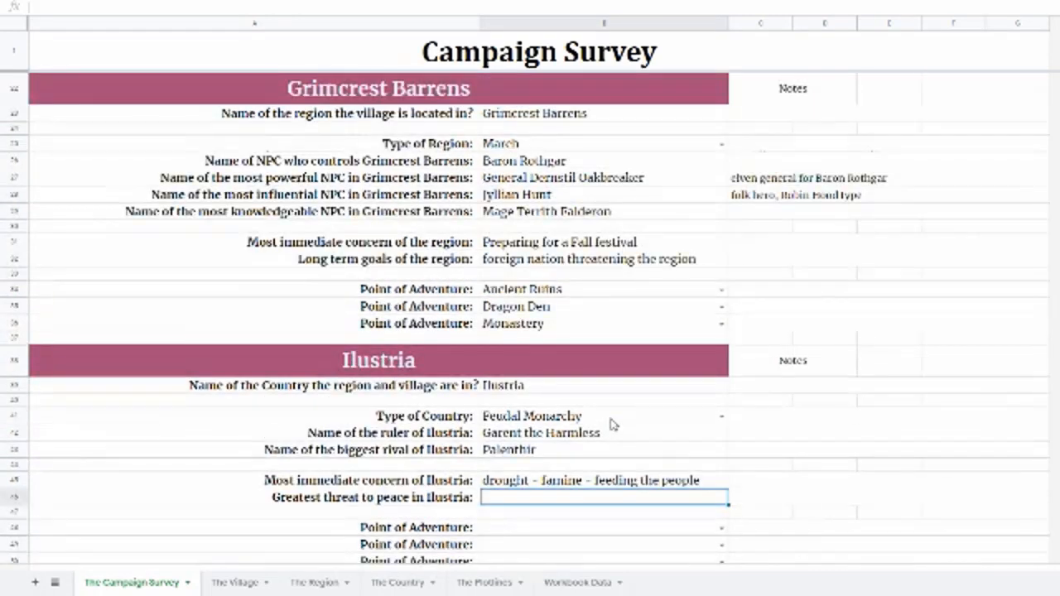
{"action": "left_click", "coordinate": [511, 265]}
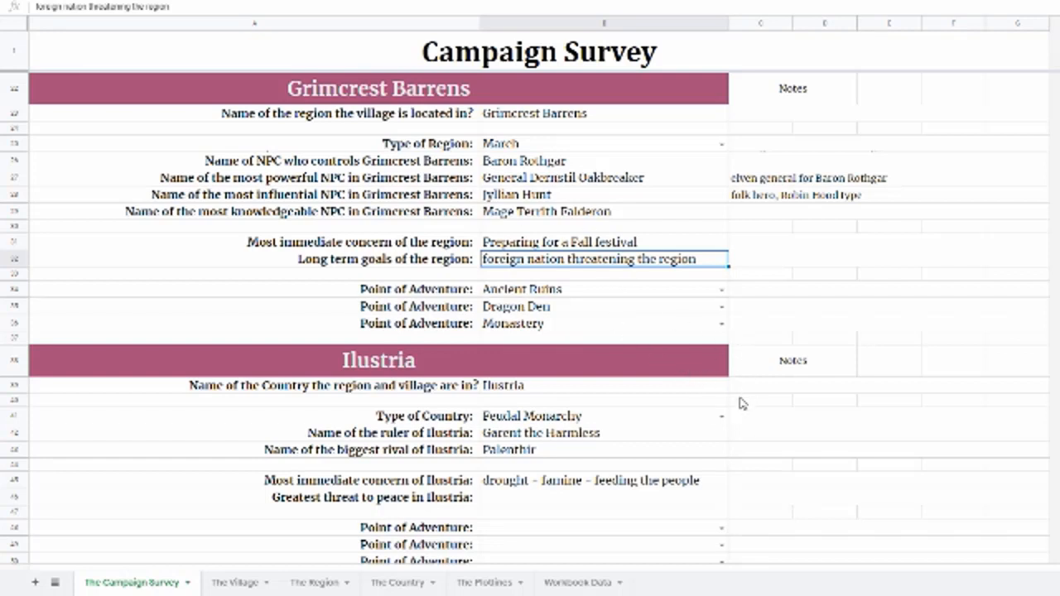
{"action": "scroll", "coordinate": [745, 400], "scroll_direction": "down", "scroll_amount": 1}
{"action": "left_click", "coordinate": [534, 451]}
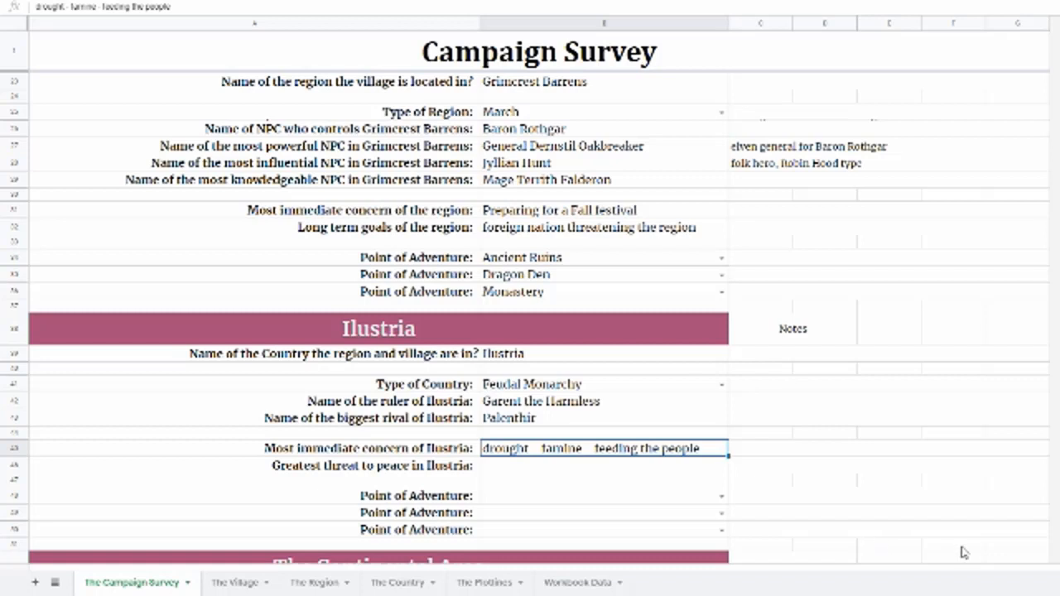
{"action": "left_click", "coordinate": [514, 466]}
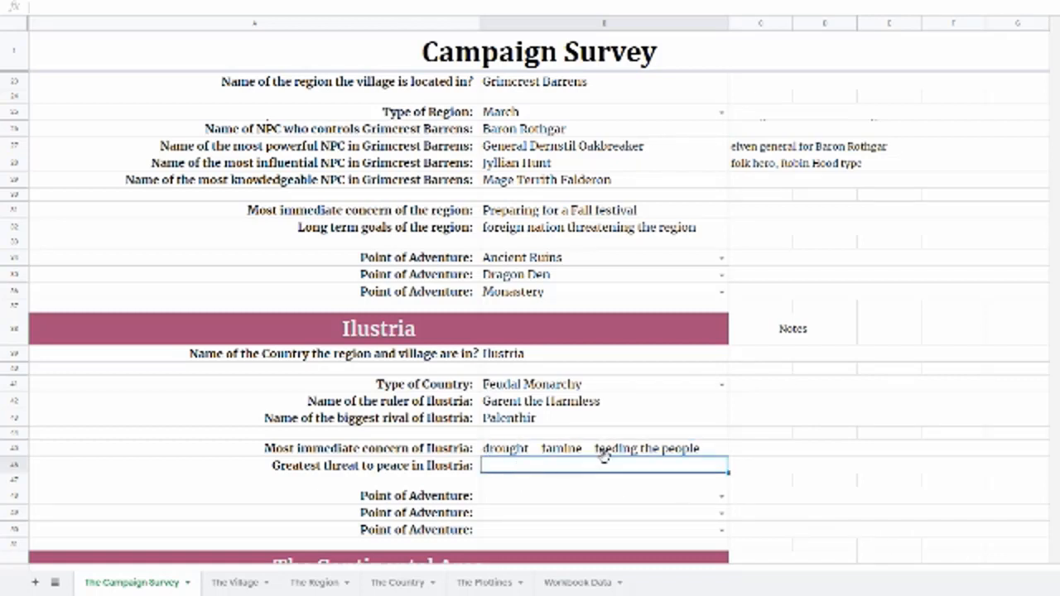
Enter "Open warfare with Palenthir" as the greatest threat to peace in Ilustria
{"action": "type", "text": "Oops W"}
{"action": "key", "text": "BackSpace"}
{"action": "key", "text": "BackSpace"}
{"action": "key", "text": "BackSpace"}
{"action": "key", "text": "BackSpace"}
{"action": "key", "text": "BackSpace"}
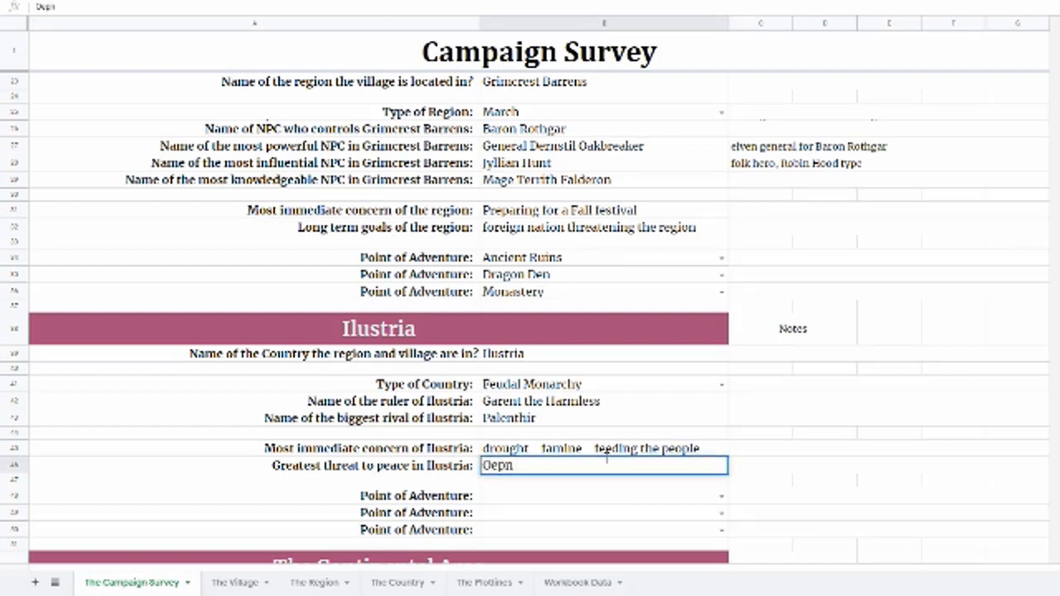
{"action": "type", "text": "pen warfare with Palenthi"}
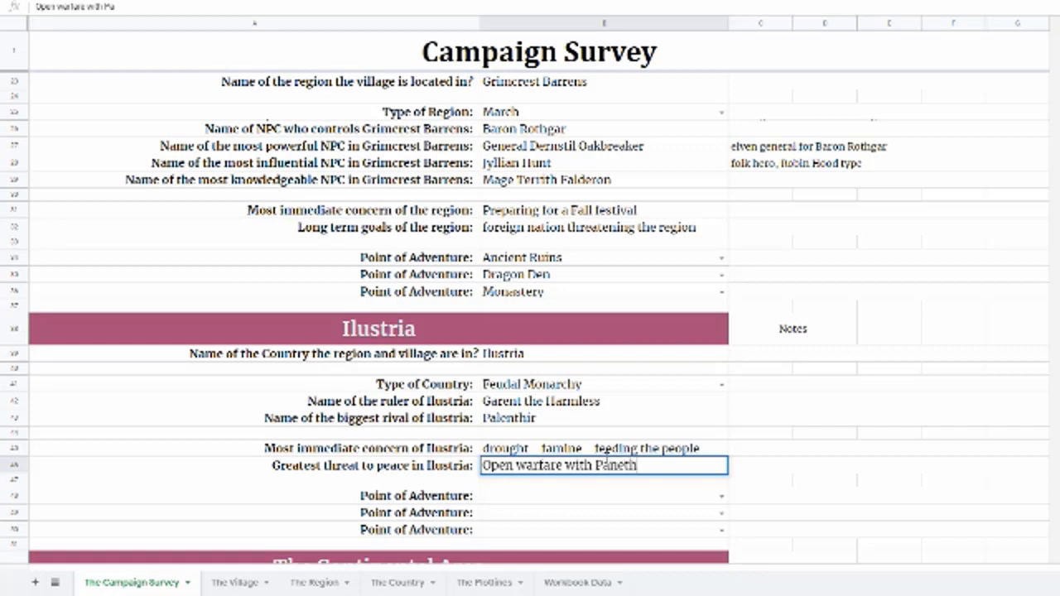
{"action": "key", "text": "BackSpace"}
{"action": "key", "text": "BackSpace"}
{"action": "key", "text": "BackSpace"}
{"action": "key", "text": "BackSpace"}
{"action": "key", "text": "BackSpace"}
{"action": "type", "text": "lenthir"}
{"action": "key", "text": "Return"}
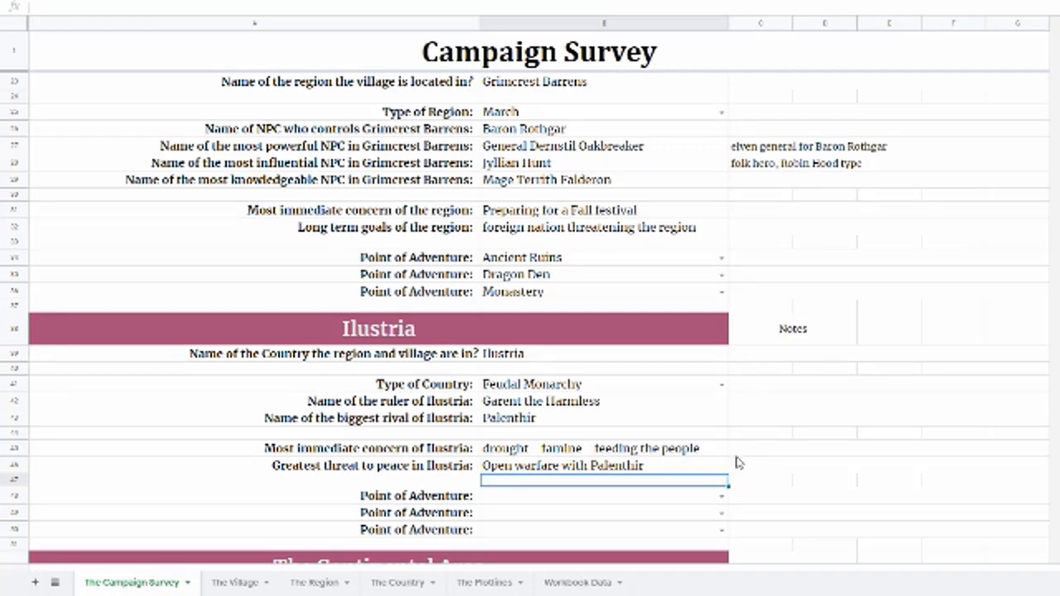
Set Ilustria's first point of adventure to Abandoned Village
{"action": "left_click", "coordinate": [925, 448]}
{"action": "scroll", "coordinate": [915, 442], "scroll_direction": "down", "scroll_amount": 2}
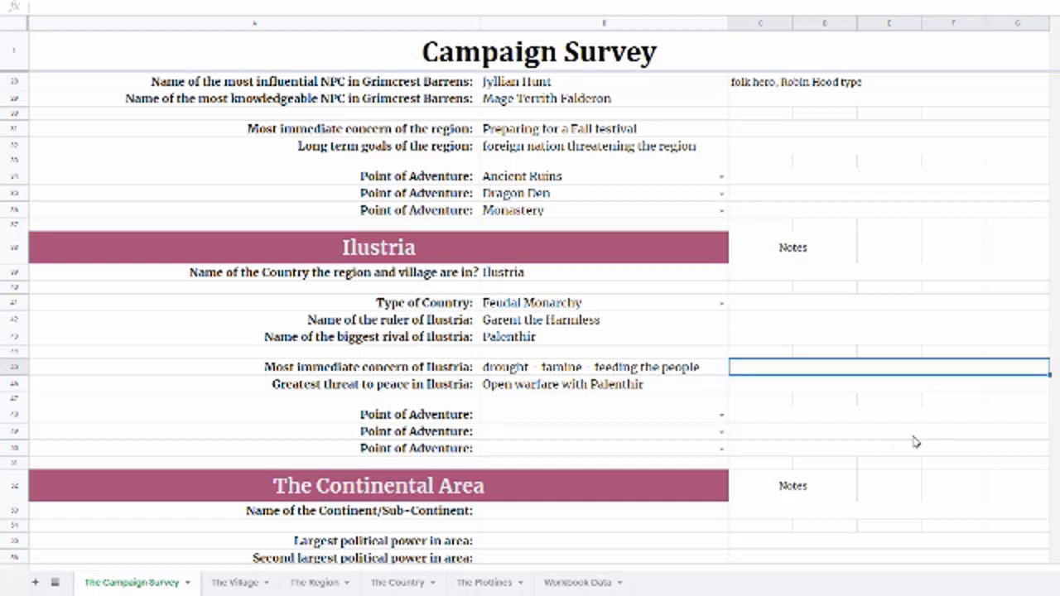
{"action": "left_click", "coordinate": [629, 417]}
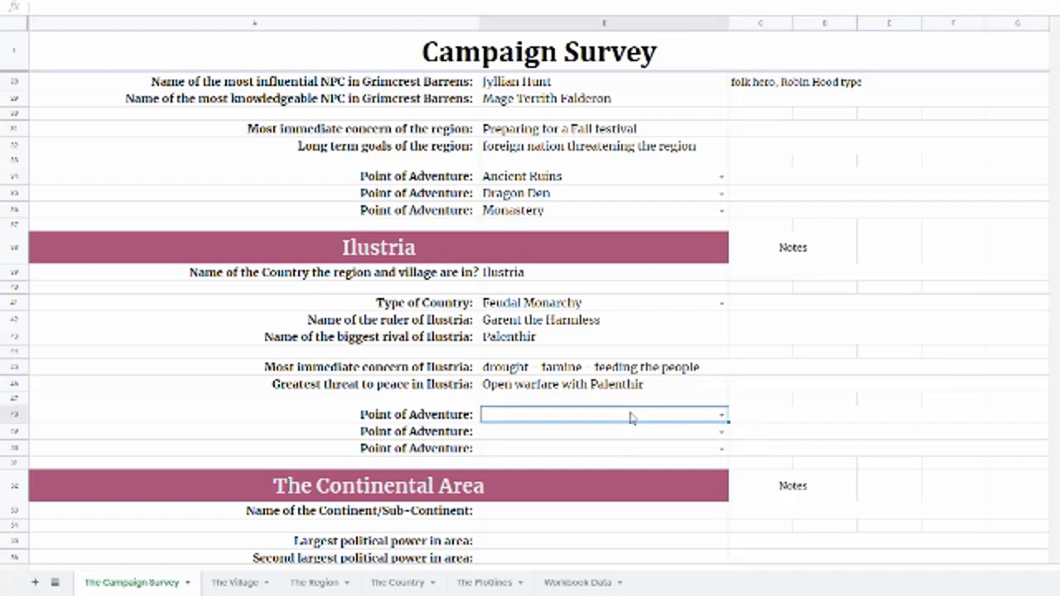
{"action": "left_click", "coordinate": [721, 415]}
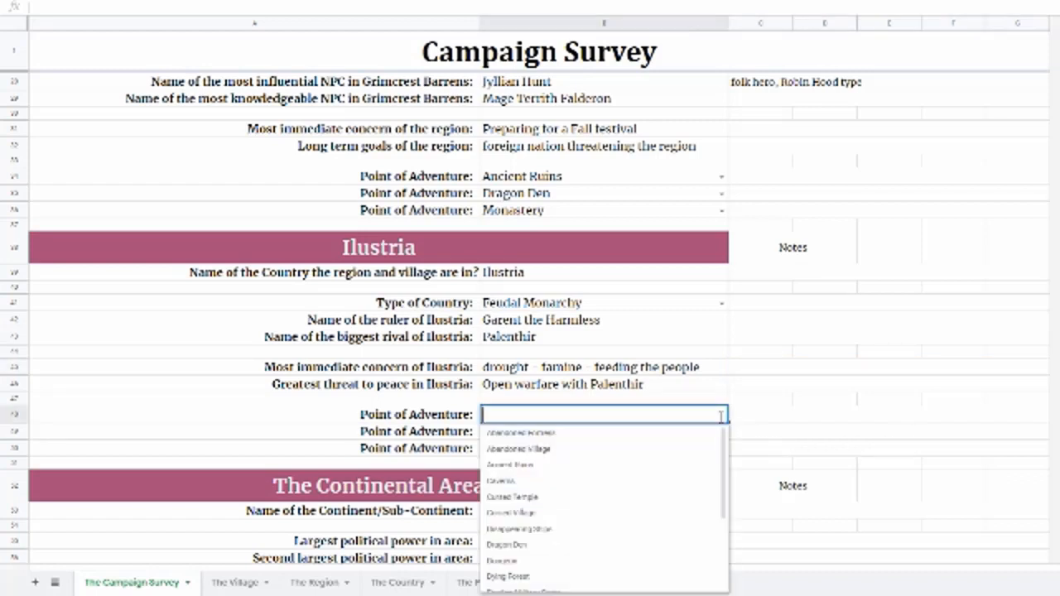
{"action": "left_click", "coordinate": [590, 448]}
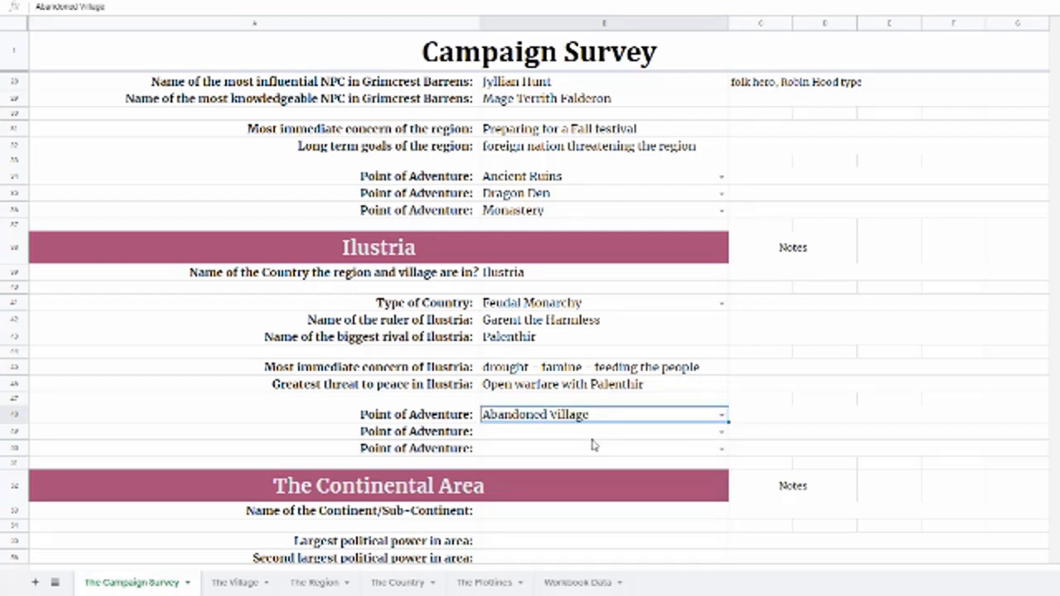
Check the village and region points of adventure and set Ilustria's second point of adventure to Dungeon
{"action": "scroll", "coordinate": [445, 403], "scroll_direction": "up", "scroll_amount": 1}
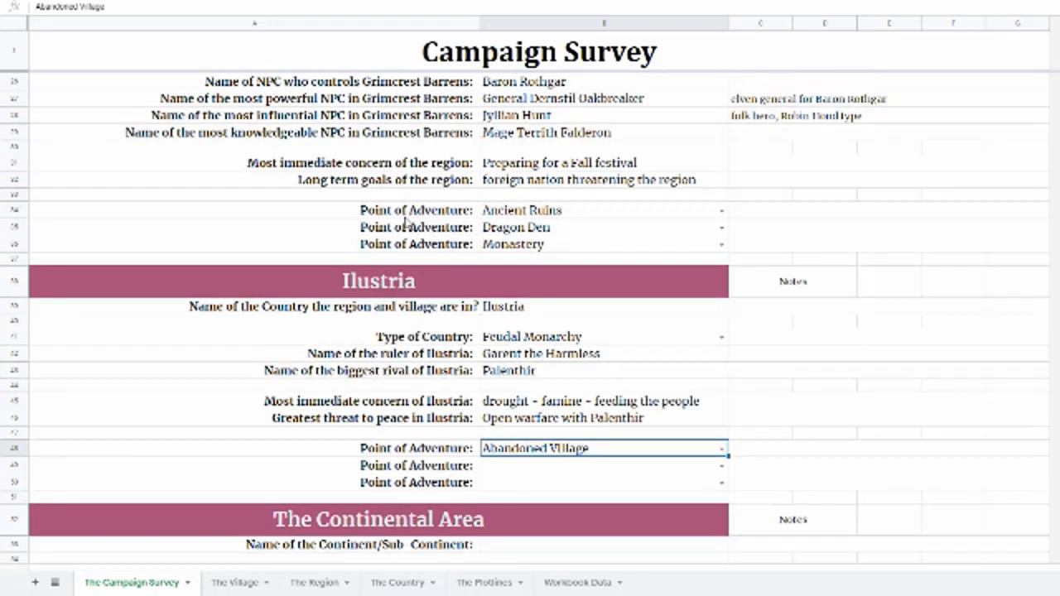
{"action": "scroll", "coordinate": [400, 253], "scroll_direction": "up", "scroll_amount": 5}
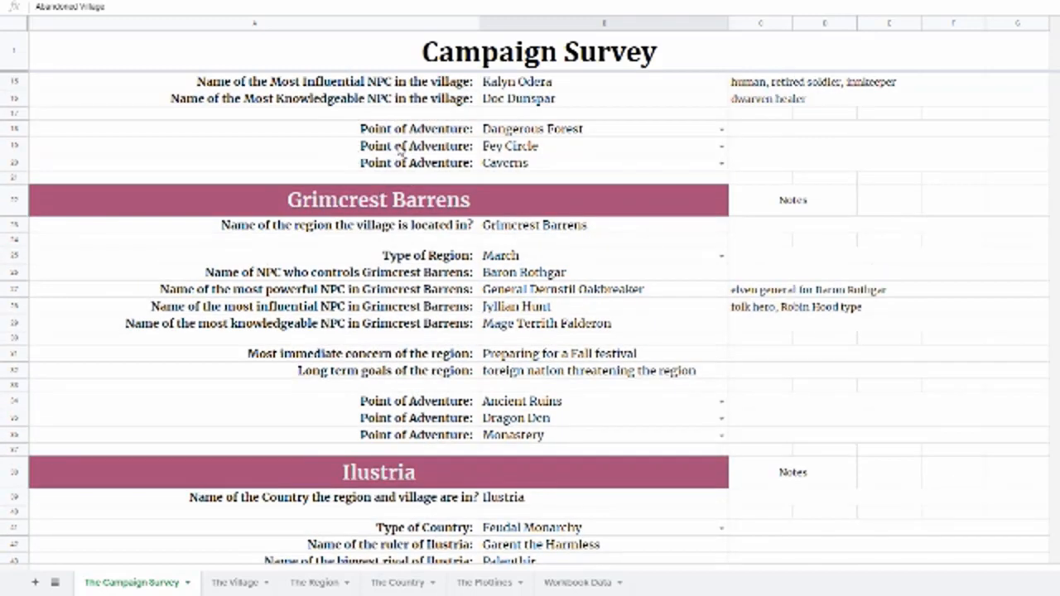
{"action": "scroll", "coordinate": [400, 146], "scroll_direction": "down", "scroll_amount": 7}
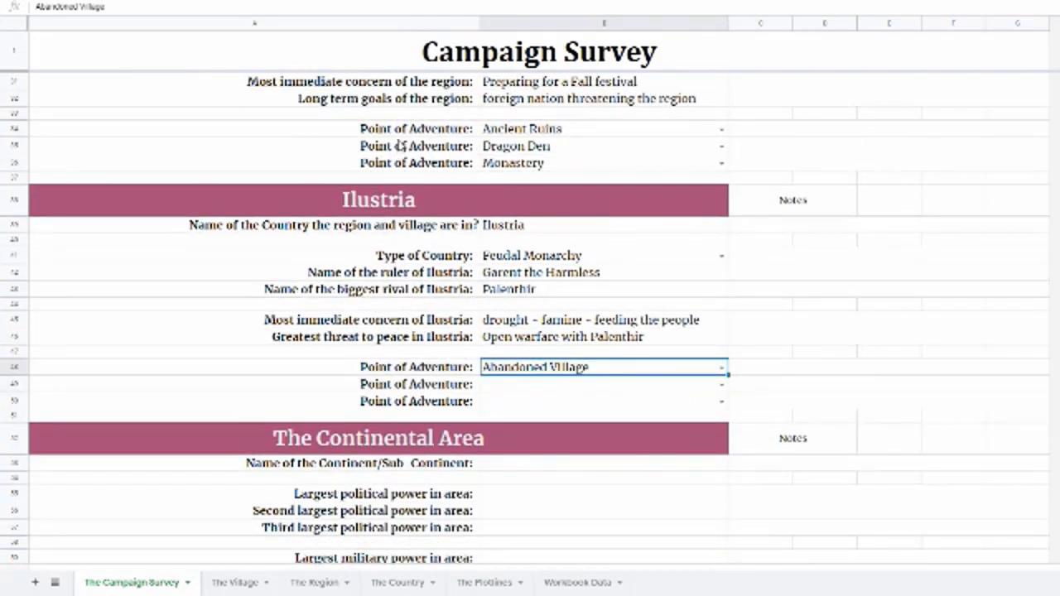
{"action": "scroll", "coordinate": [400, 146], "scroll_direction": "down", "scroll_amount": 1}
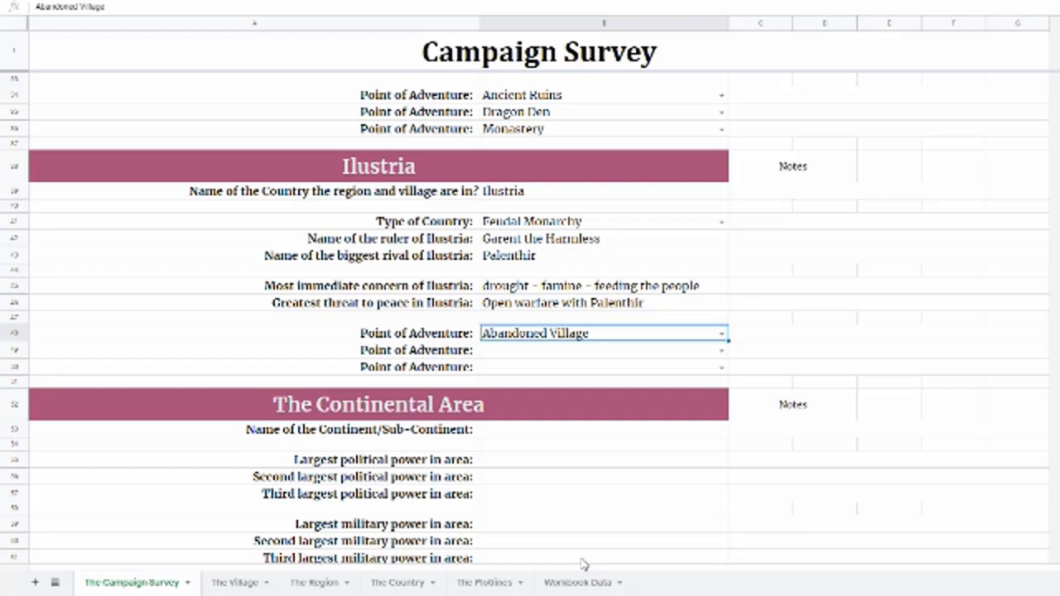
{"action": "left_click", "coordinate": [605, 353]}
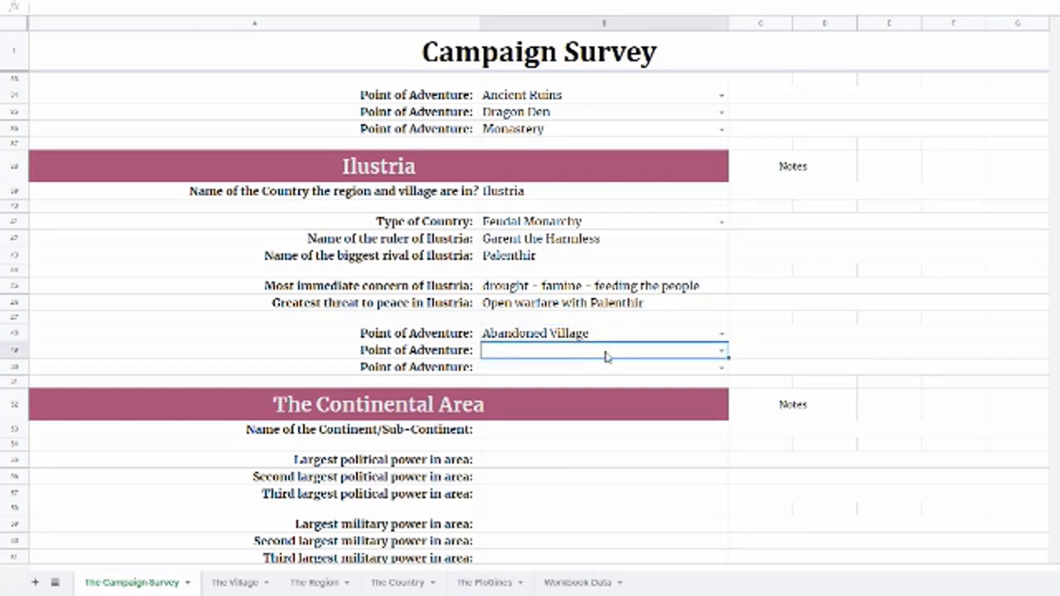
{"action": "left_click", "coordinate": [721, 352]}
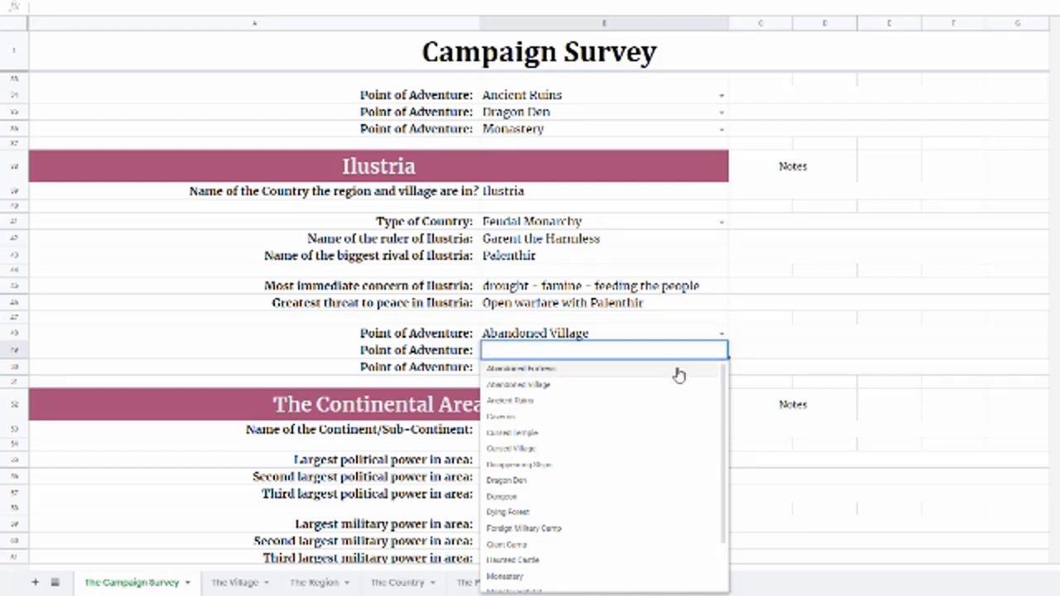
{"action": "left_click", "coordinate": [501, 496]}
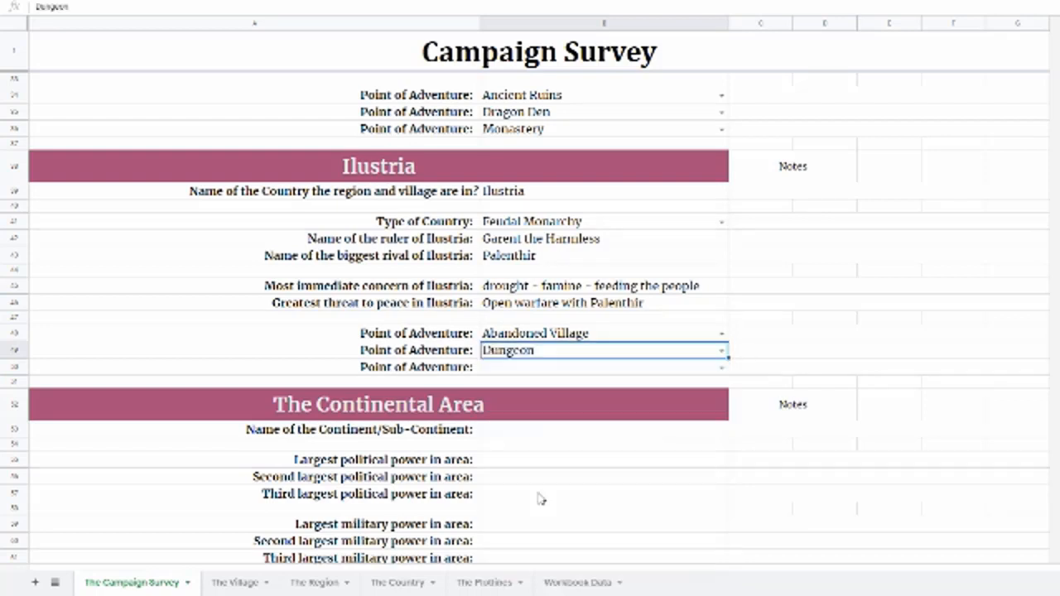
Set Ilustria's third point of adventure to Mysterious Glow
{"action": "scroll", "coordinate": [530, 315], "scroll_direction": "up", "scroll_amount": 1}
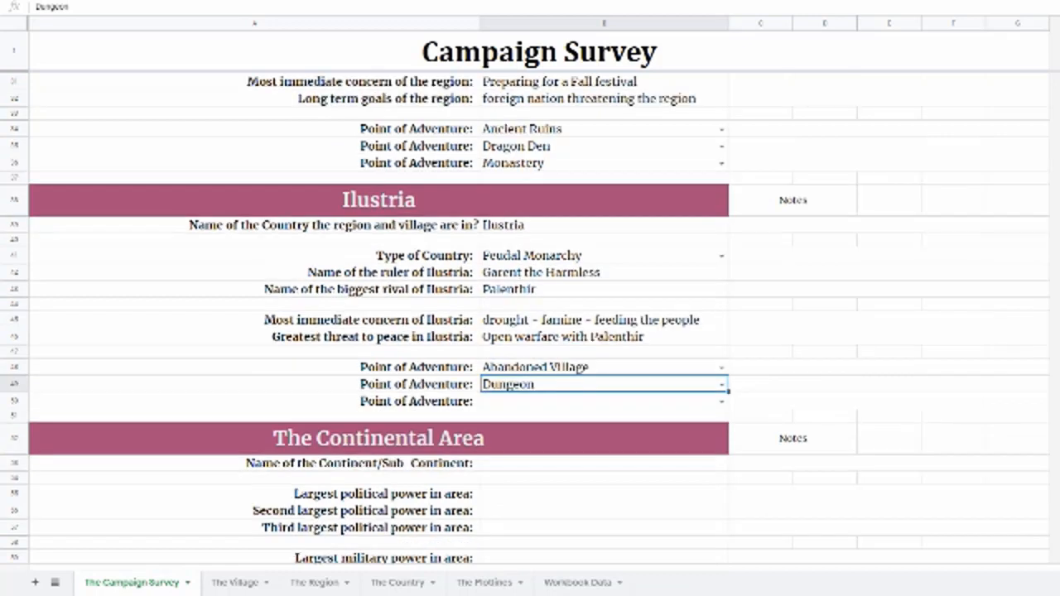
{"action": "scroll", "coordinate": [580, 232], "scroll_direction": "down", "scroll_amount": 1}
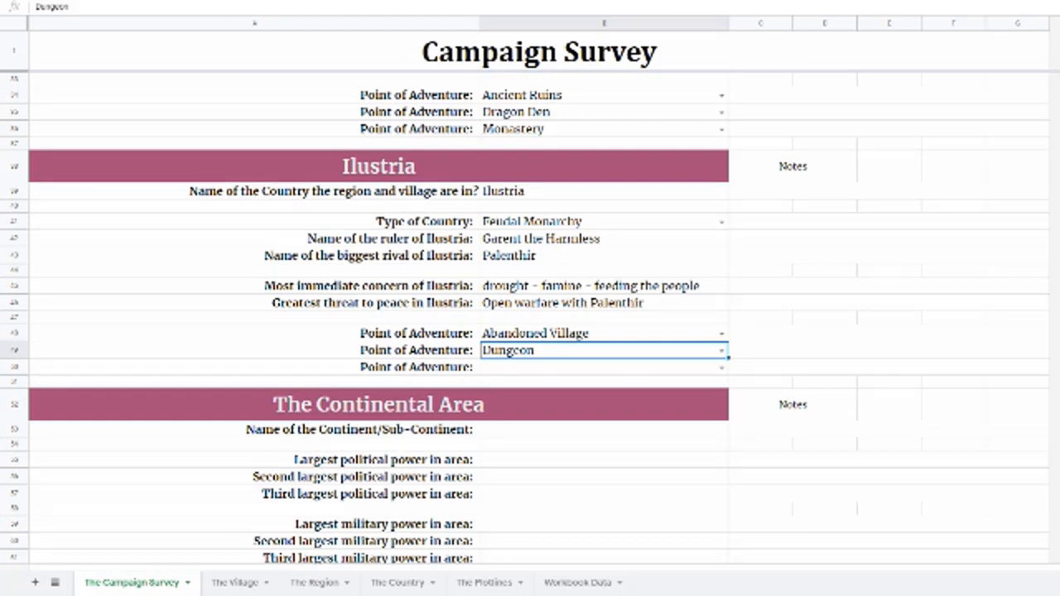
{"action": "left_click", "coordinate": [502, 369]}
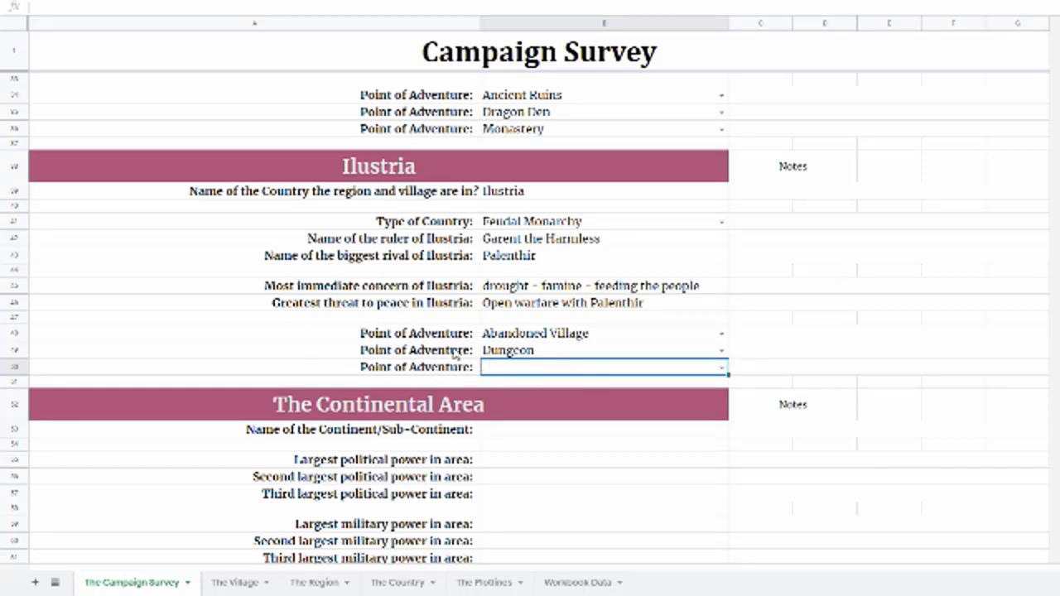
{"action": "left_click", "coordinate": [719, 371]}
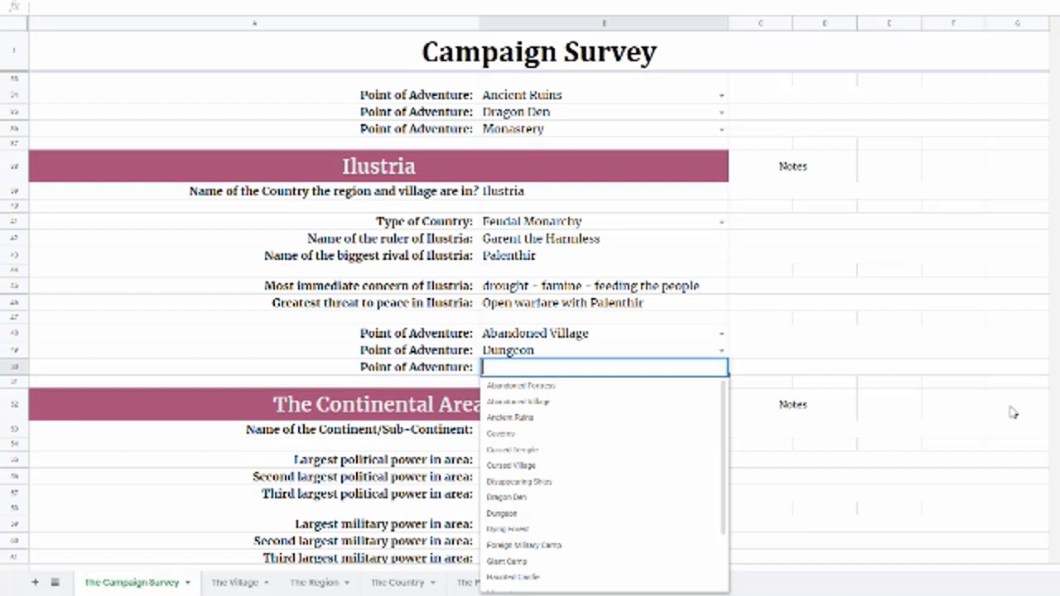
{"action": "scroll", "coordinate": [584, 492], "scroll_direction": "down", "scroll_amount": 3}
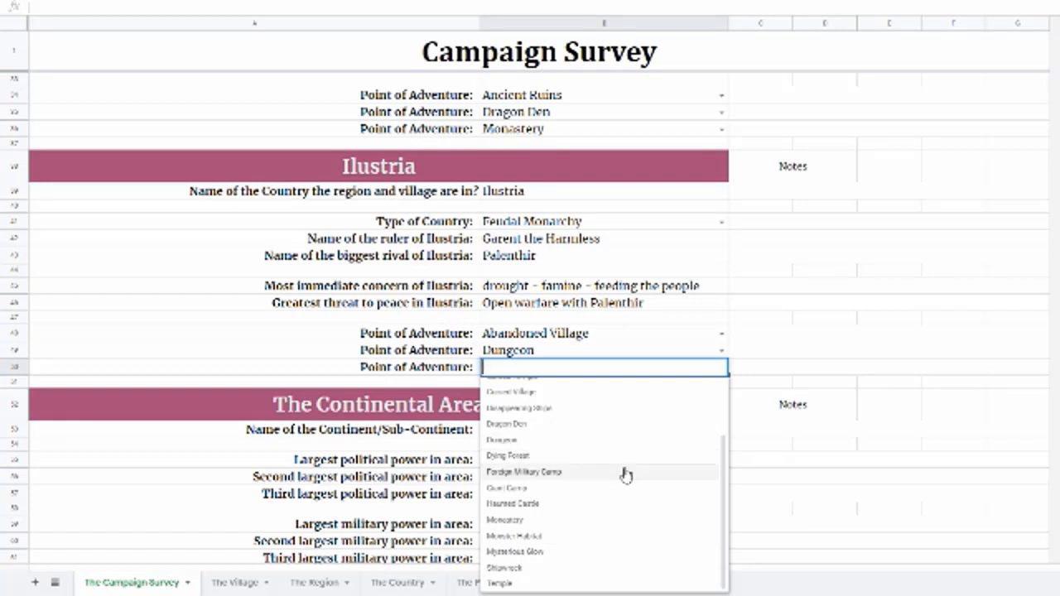
{"action": "left_click", "coordinate": [537, 554]}
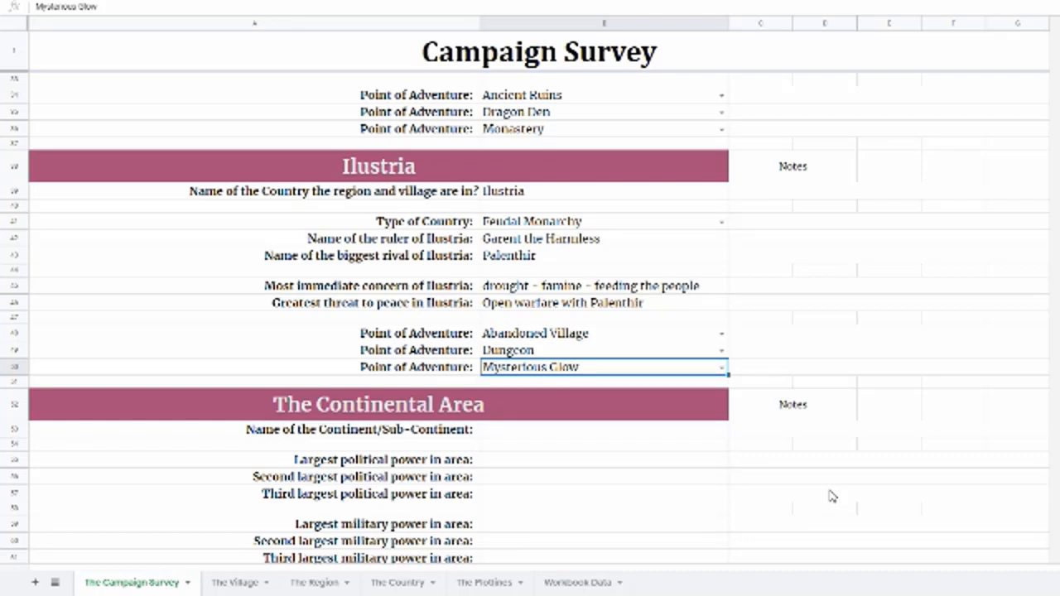
Enter "The Greater Land" as the name of the continent in the Continental Area section
{"action": "scroll", "coordinate": [818, 481], "scroll_direction": "down", "scroll_amount": 3}
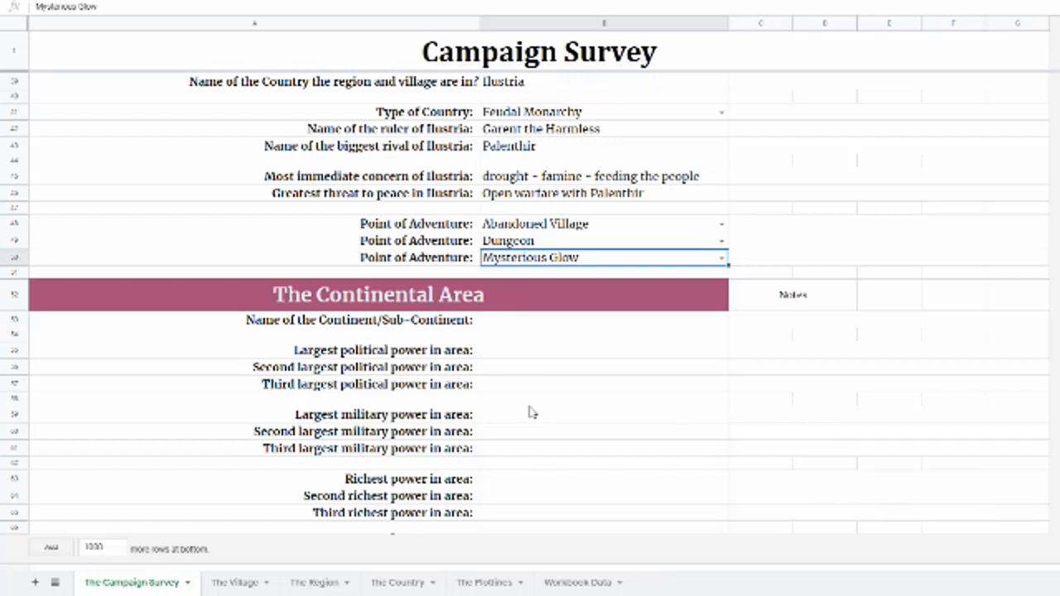
{"action": "left_click", "coordinate": [514, 322]}
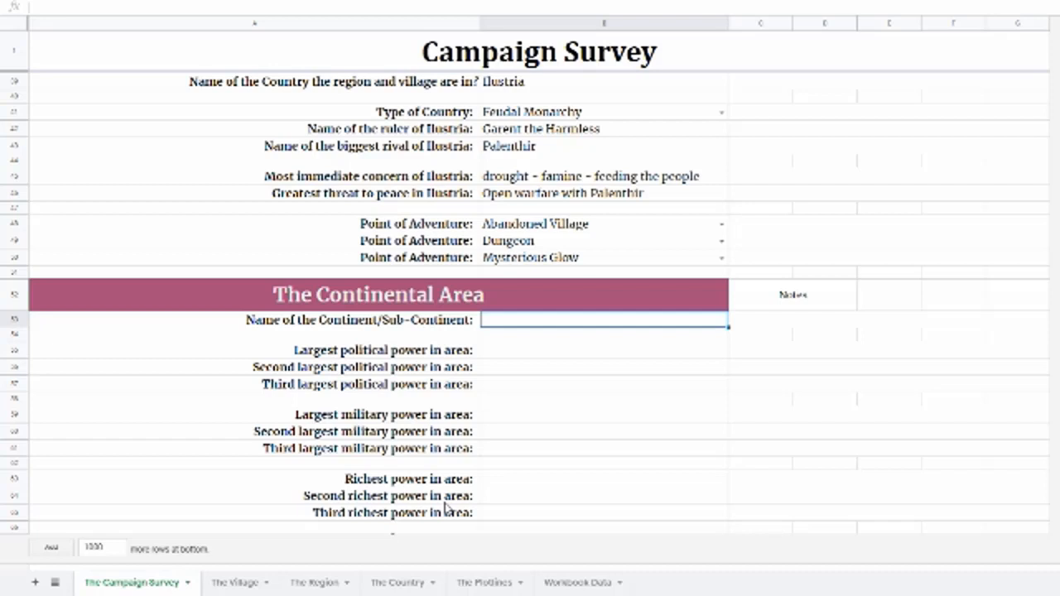
{"action": "type", "text": "The Gran"}
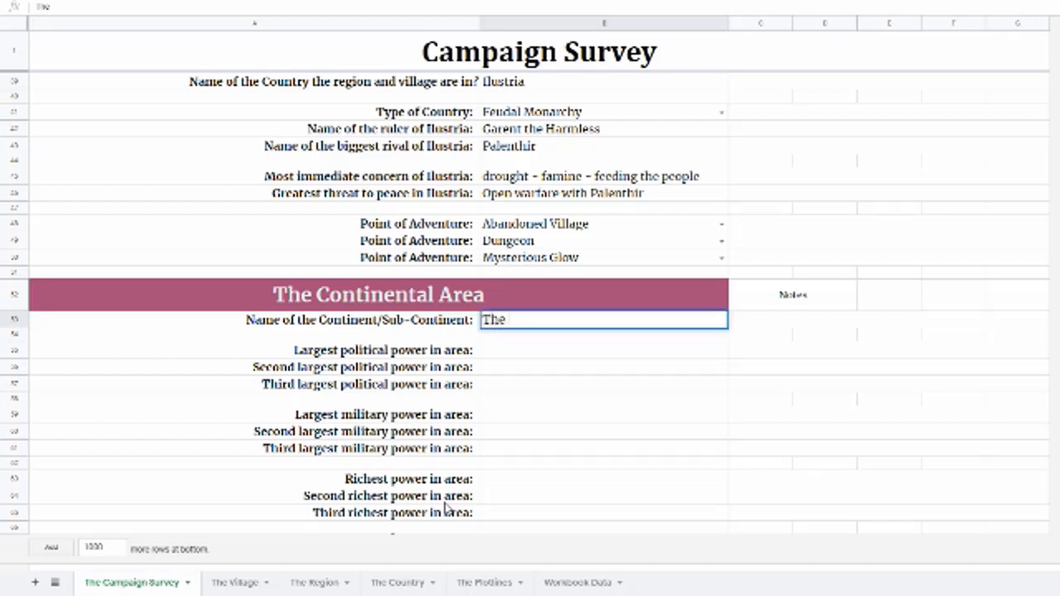
{"action": "key", "text": "BackSpace"}
{"action": "key", "text": "BackSpace"}
{"action": "type", "text": "eater Land"}
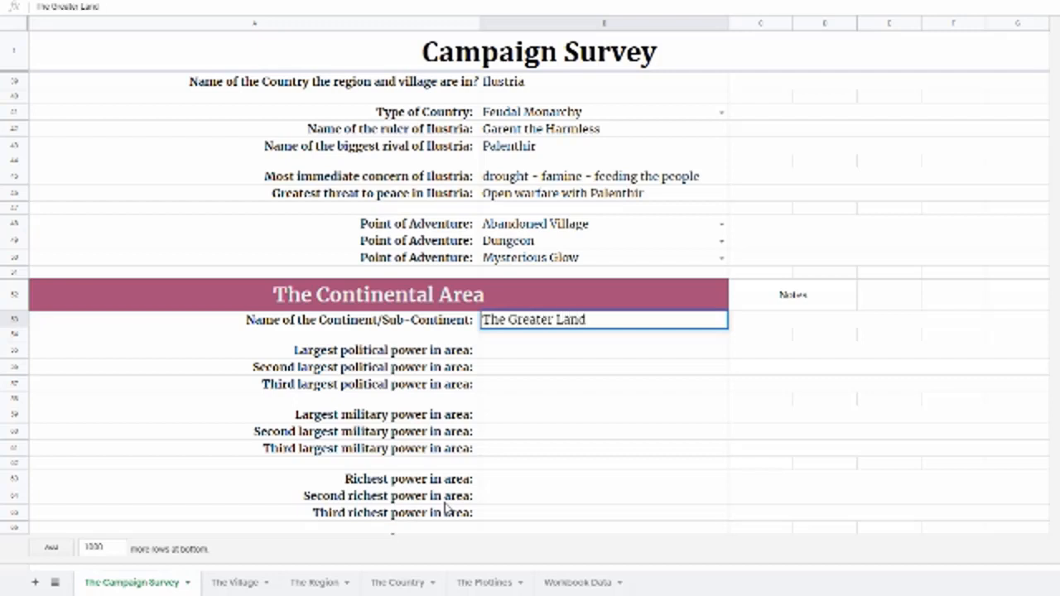
{"action": "key", "text": "Return"}
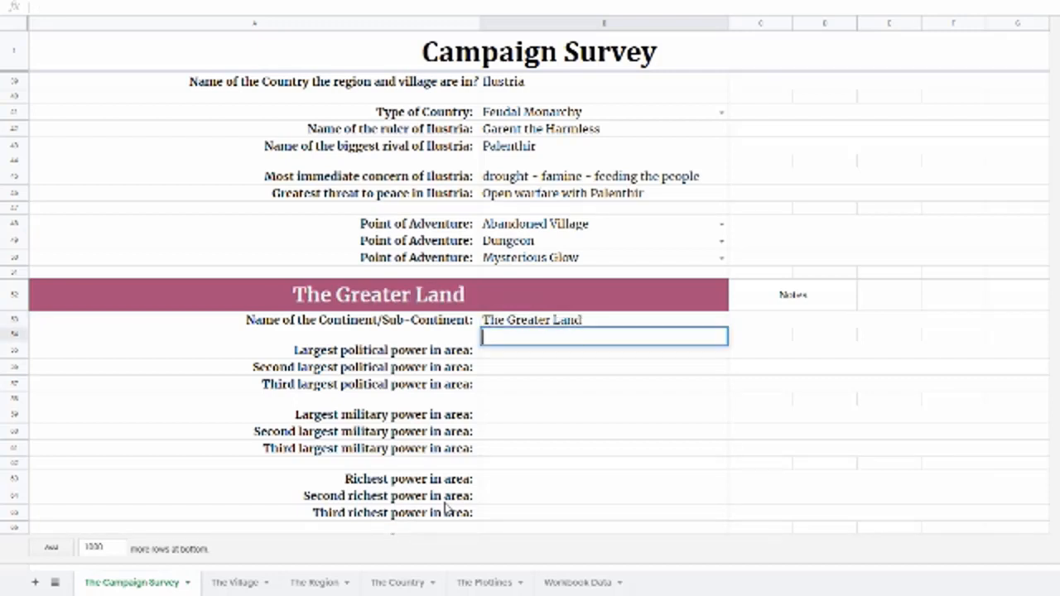
Enter Palenthir as the largest political power in the area and Ilustria as the second largest
{"action": "key", "text": "Return"}
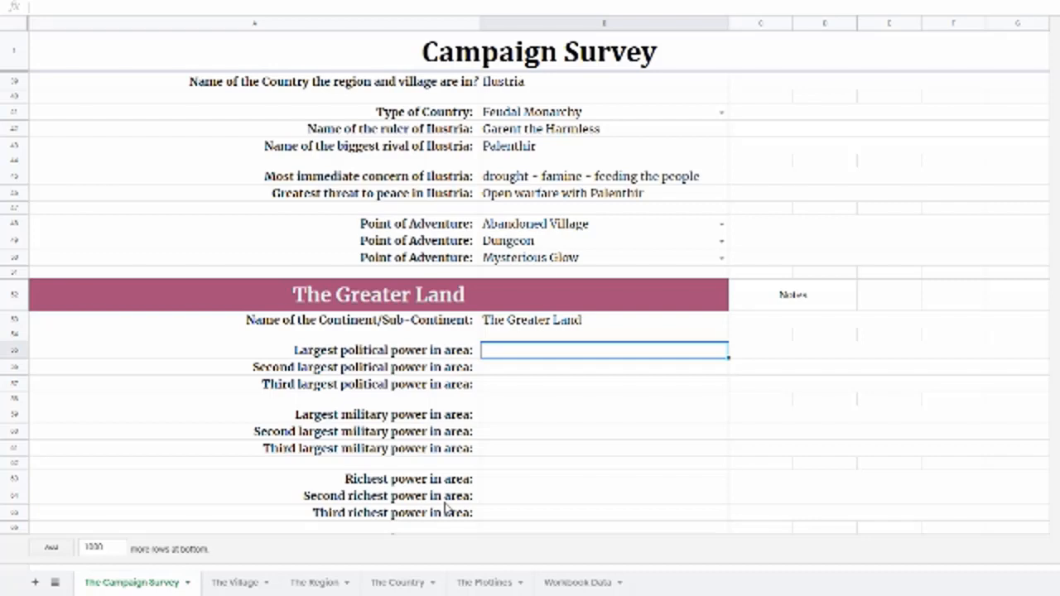
{"action": "type", "text": "Pa"}
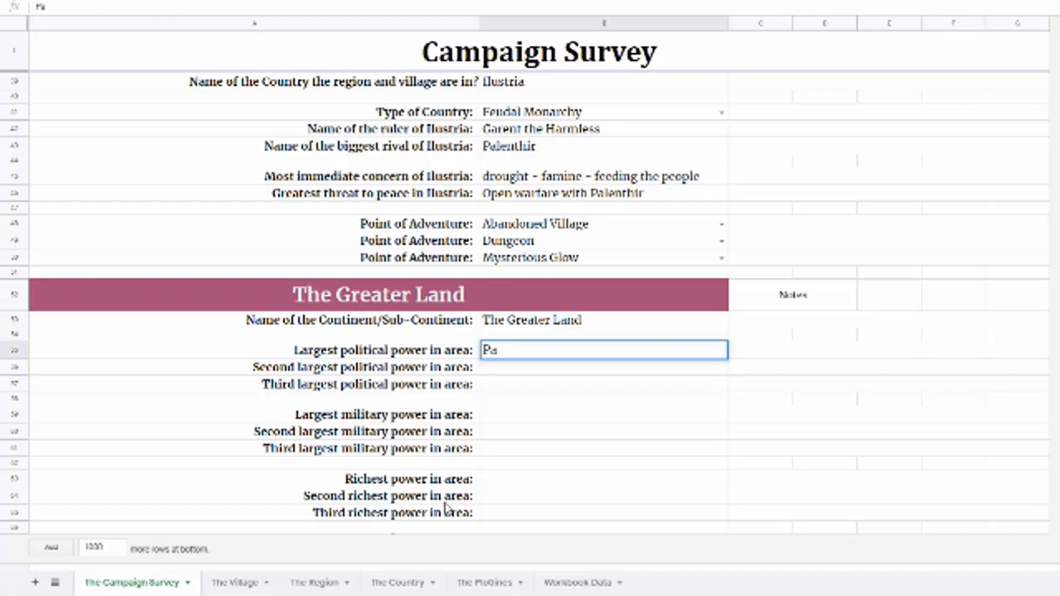
{"action": "type", "text": "lenthir"}
{"action": "key", "text": "Return"}
{"action": "type", "text": "Ilustria"}
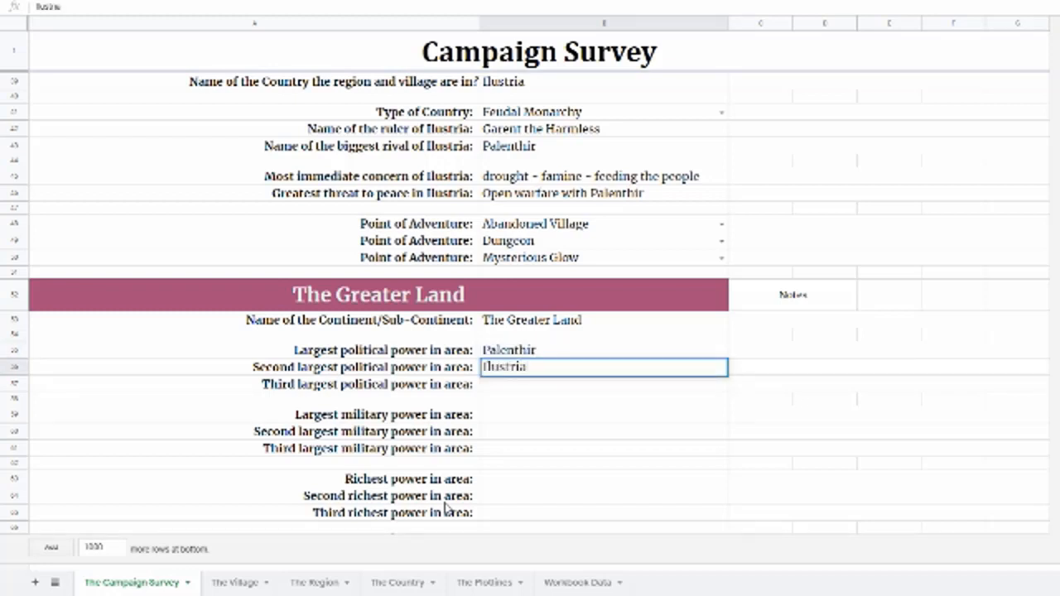
{"action": "key", "text": "Return"}
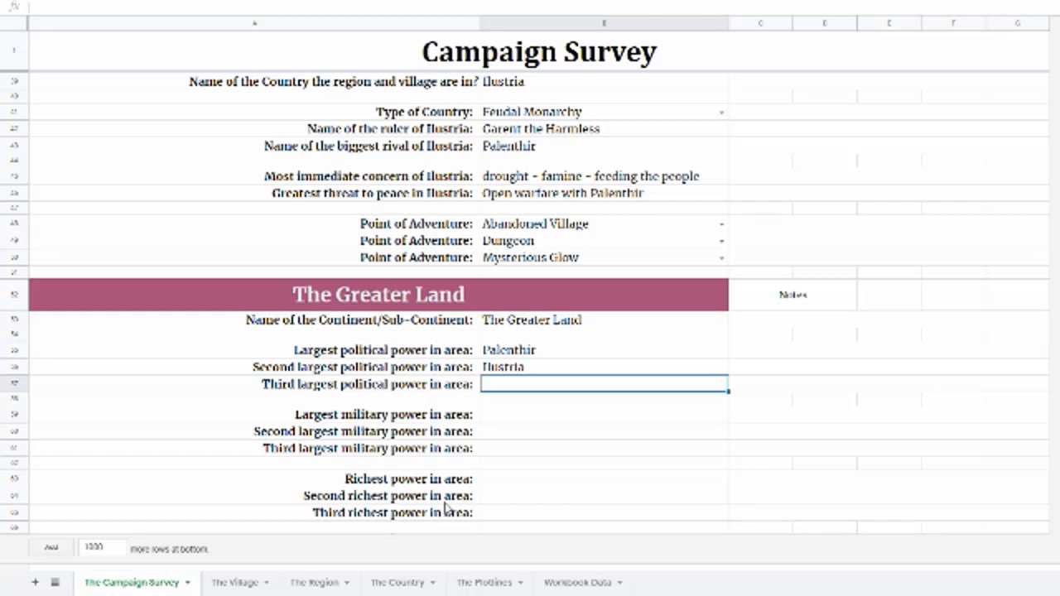
Enter "City of Zixxur" as the third largest political power in the area
{"action": "type", "text": "city of"}
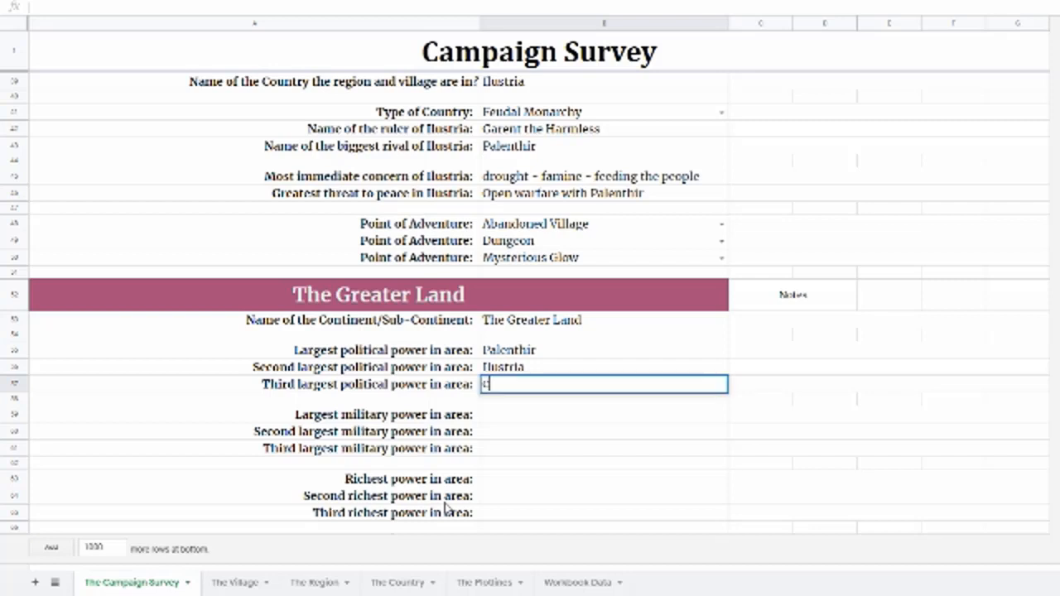
{"action": "key", "text": "BackSpace"}
{"action": "key", "text": "BackSpace"}
{"action": "key", "text": "BackSpace"}
{"action": "key", "text": "BackSpace"}
{"action": "key", "text": "BackSpace"}
{"action": "key", "text": "BackSpace"}
{"action": "key", "text": "BackSpace"}
{"action": "type", "text": "City of"}
{"action": "type", "text": "Xi"}
{"action": "key", "text": "BackSpace"}
{"action": "key", "text": "BackSpace"}
{"action": "type", "text": "Zixxur"}
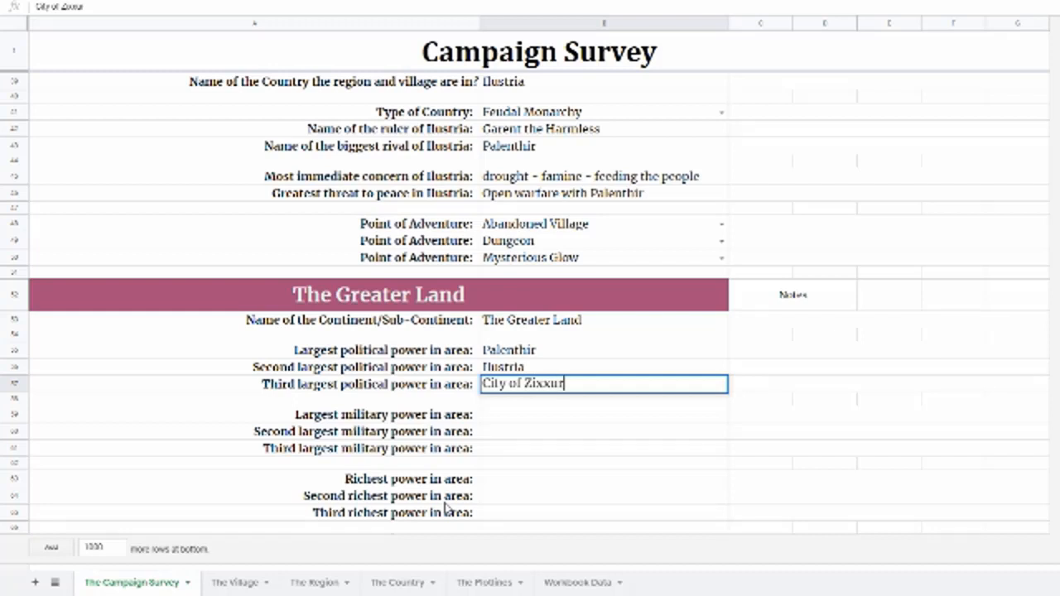
{"action": "key", "text": "Return"}
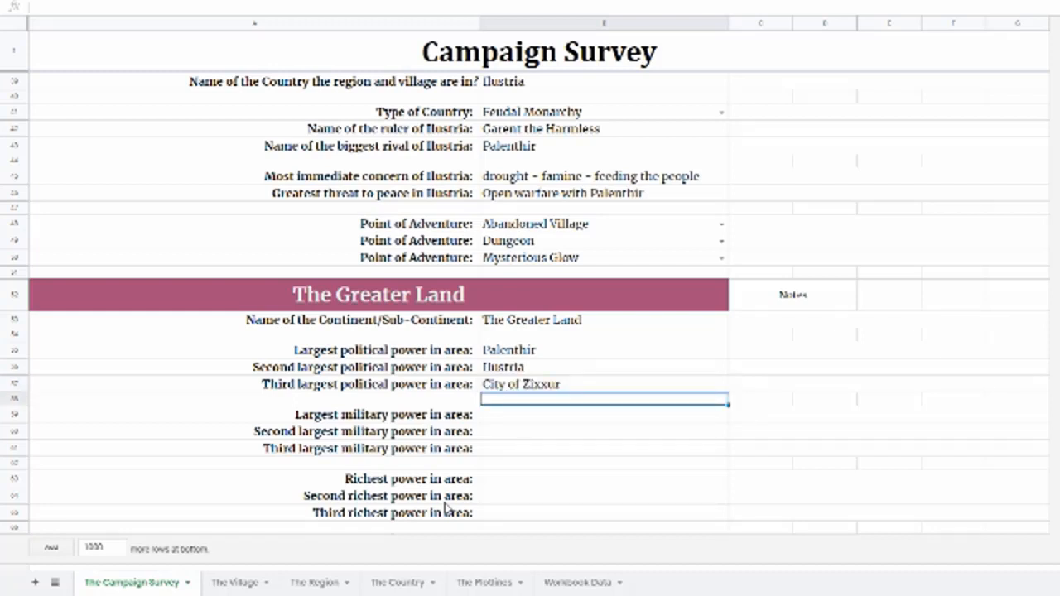
Enter Ilustria as the largest military power in the area
{"action": "key", "text": "Down"}
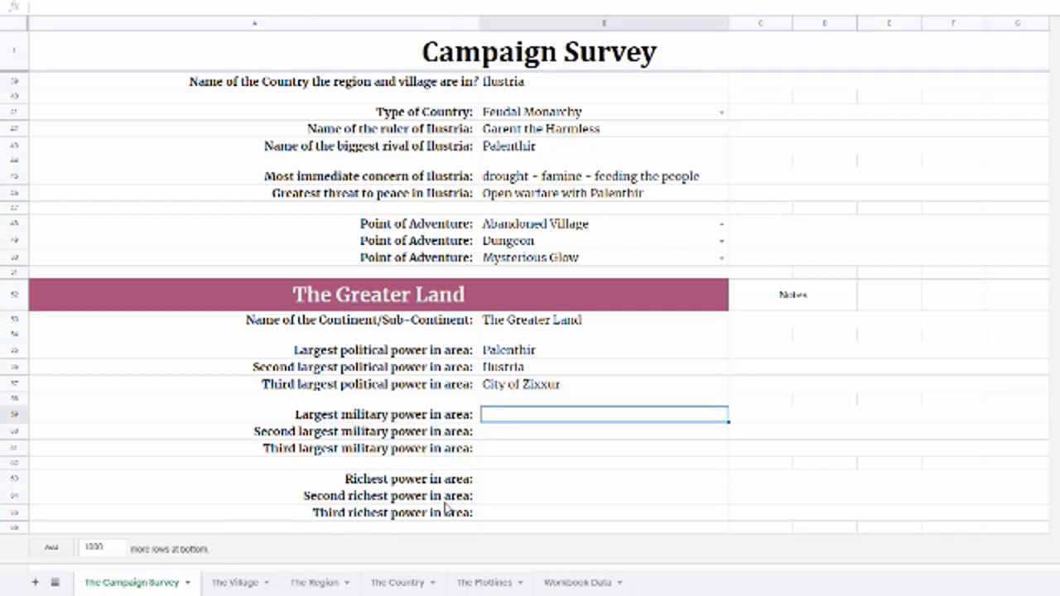
{"action": "type", "text": "Ilustria"}
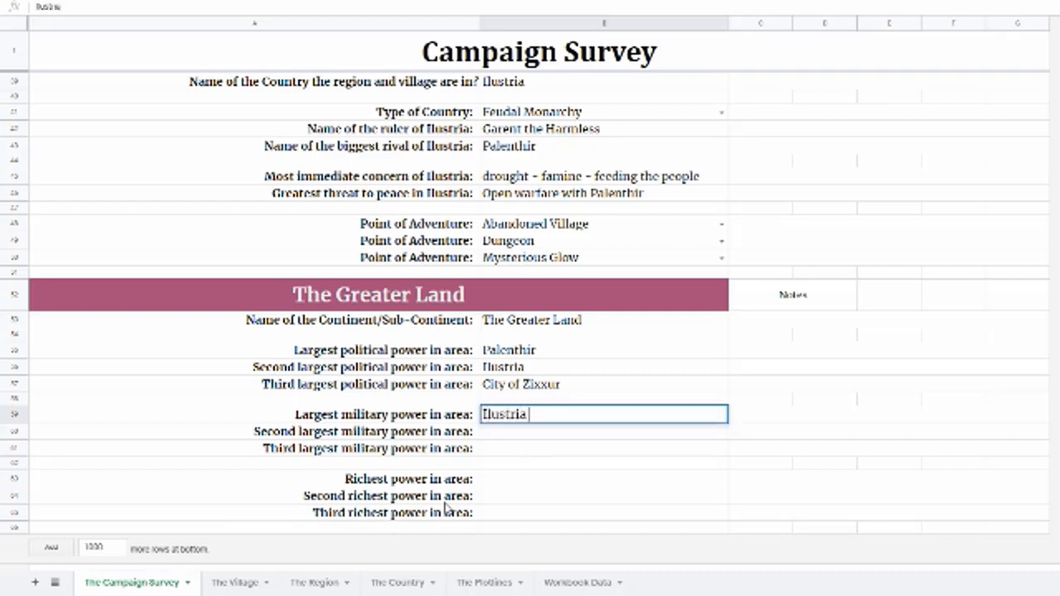
{"action": "key", "text": "Return"}
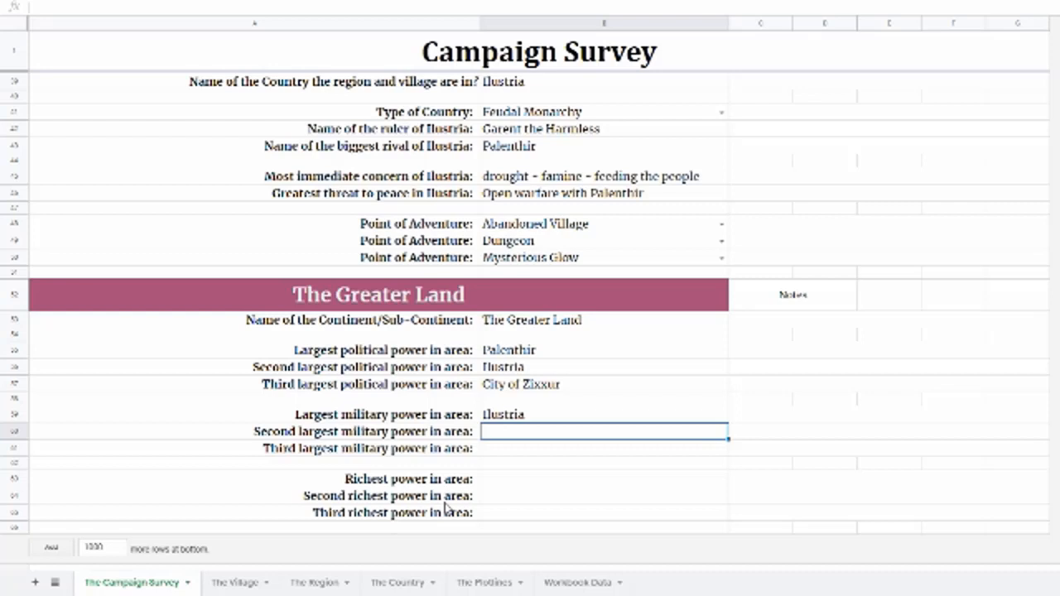
Enter Palenthir as the second largest military power in the area and "City Zixxur" as the third largest
{"action": "type", "text": "Palenthir"}
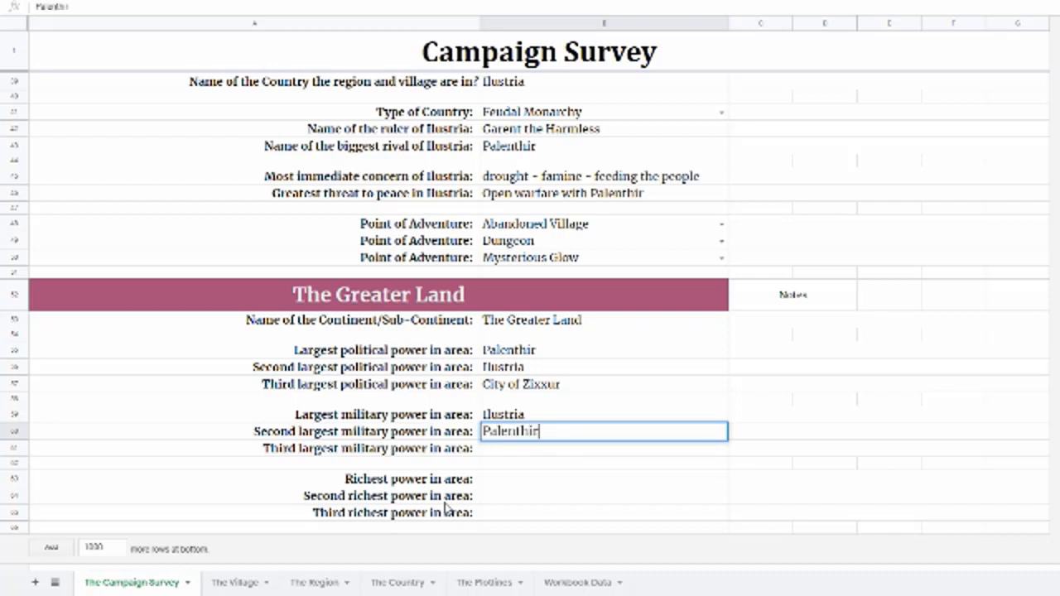
{"action": "key", "text": "Return"}
{"action": "type", "text": "City"}
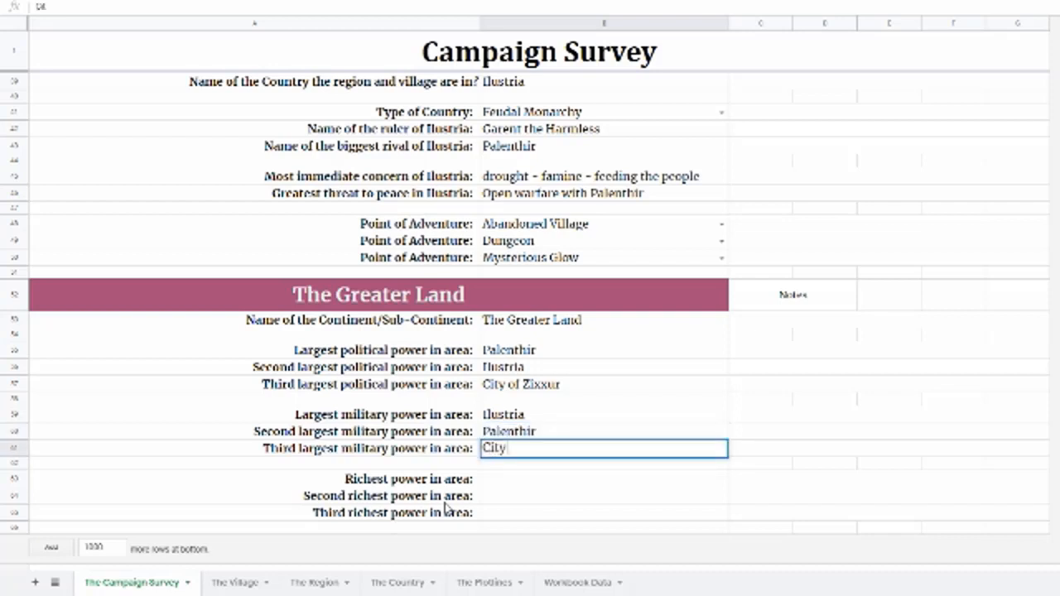
{"action": "type", "text": " Zixxur"}
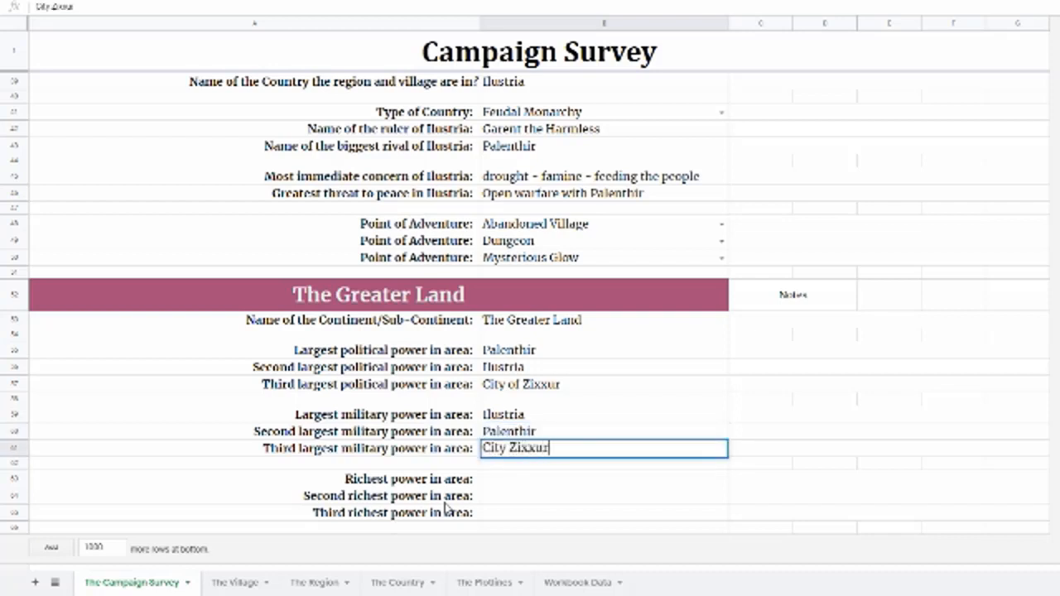
{"action": "key", "text": "Return"}
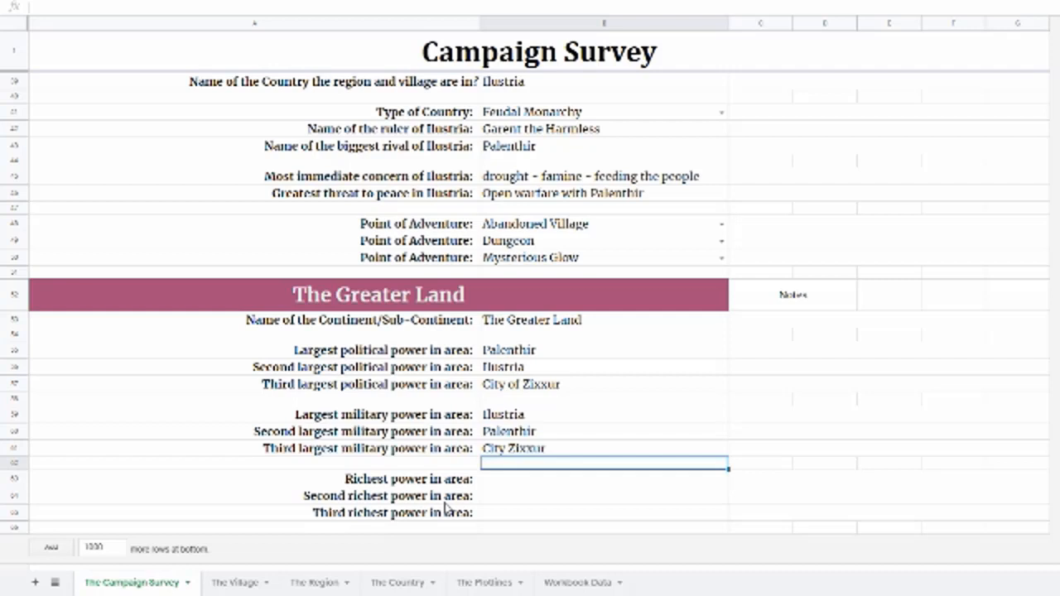
{"action": "key", "text": "Return"}
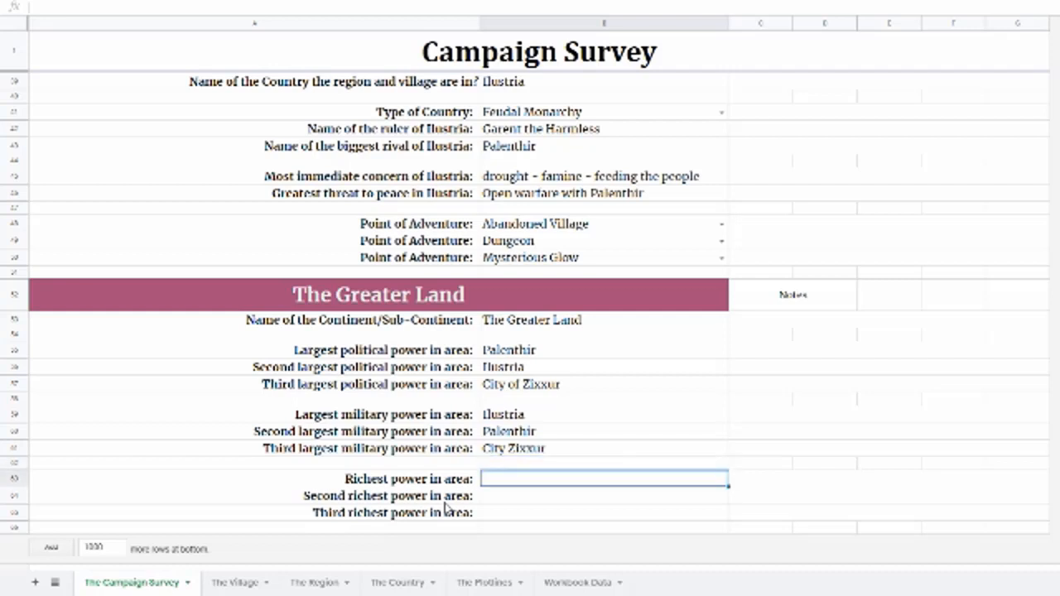
Copy "City of Zixxur" from the third largest political power into the third largest military power and richest power entries
{"action": "left_click", "coordinate": [555, 386]}
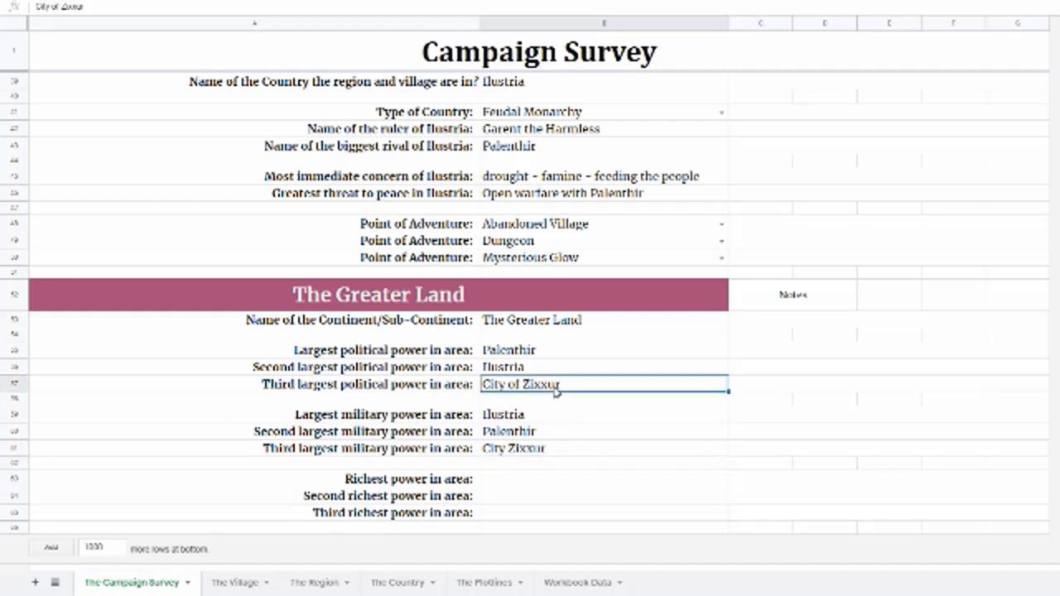
{"action": "key", "text": "ctrl+c"}
{"action": "left_click", "coordinate": [540, 451]}
{"action": "key", "text": "ctrl+v"}
{"action": "left_click", "coordinate": [505, 480]}
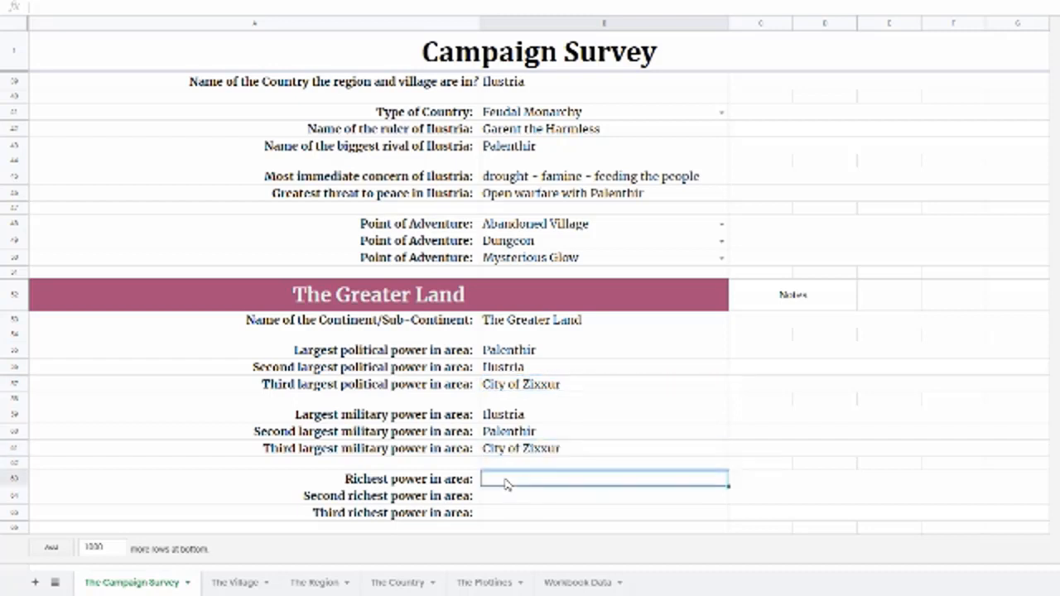
{"action": "key", "text": "ctrl+v"}
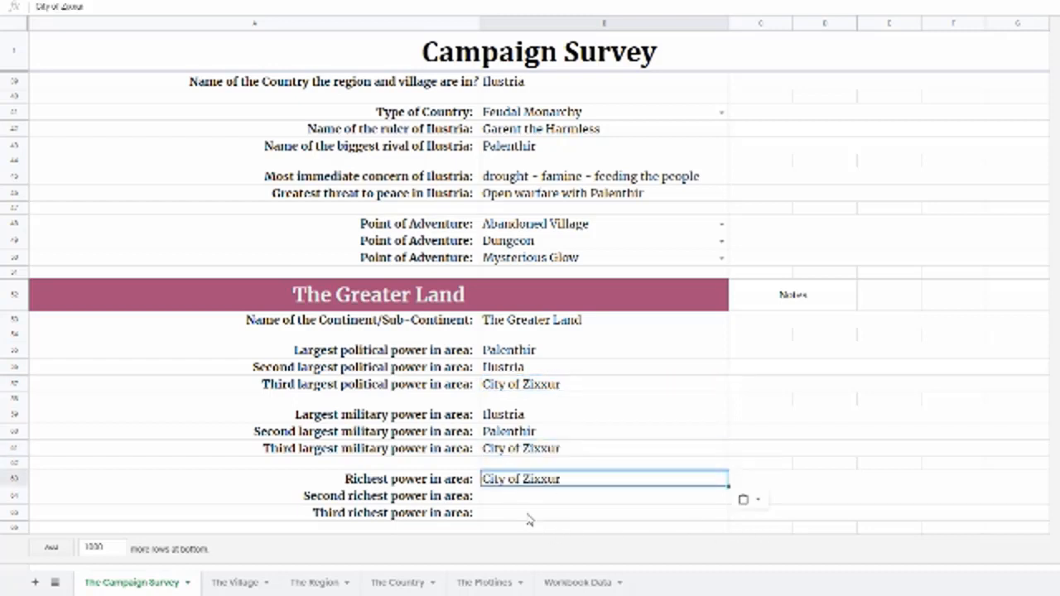
Enter Palenthir as the second richest power in the area and Ilustria as the third richest
{"action": "left_click", "coordinate": [527, 496]}
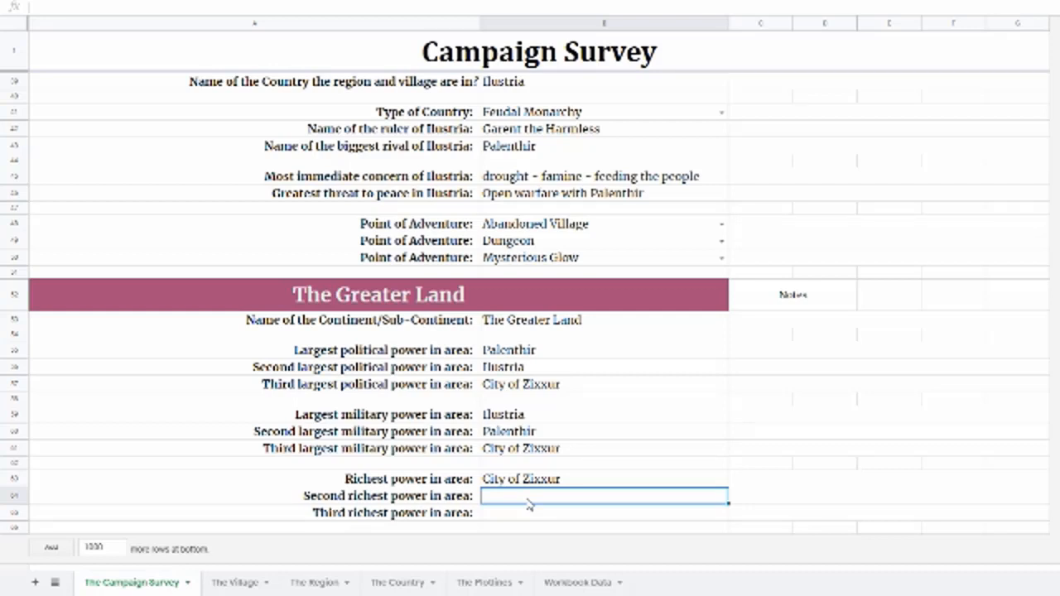
{"action": "type", "text": "P"}
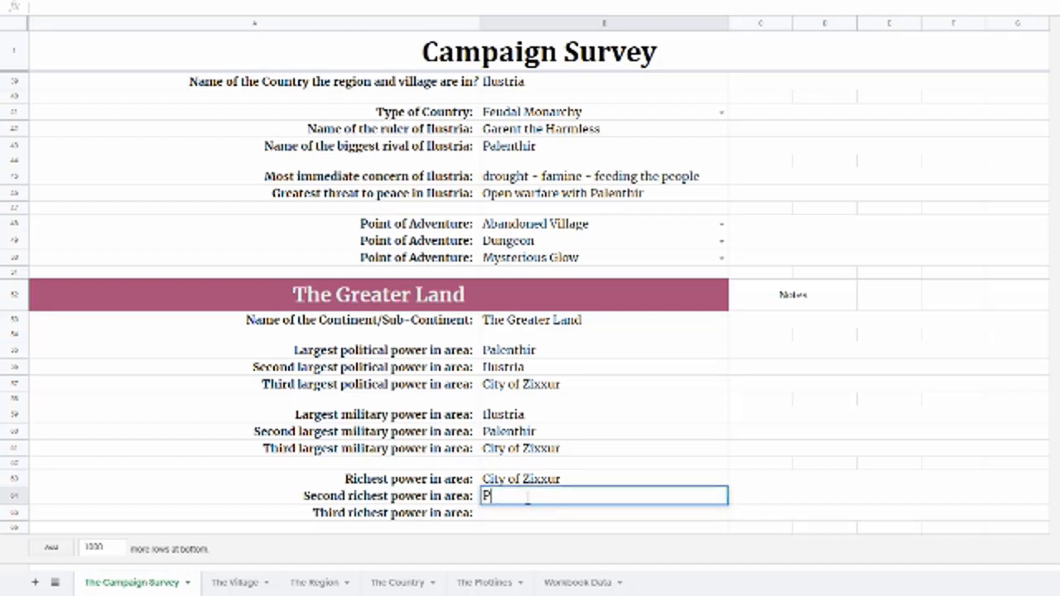
{"action": "type", "text": "alenthir"}
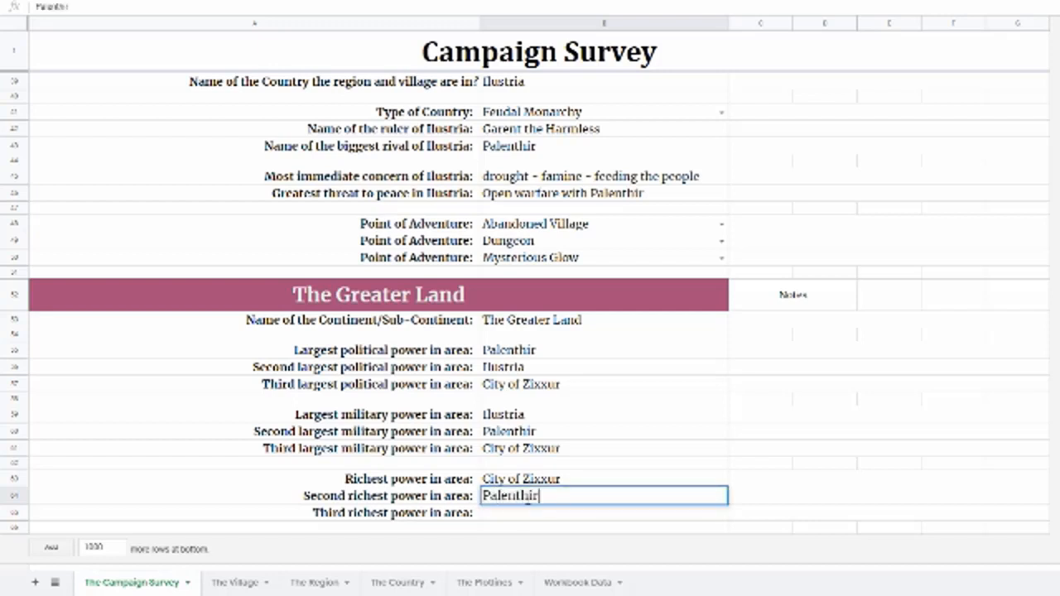
{"action": "key", "text": "Return"}
{"action": "type", "text": "Ilustria"}
{"action": "key", "text": "Return"}
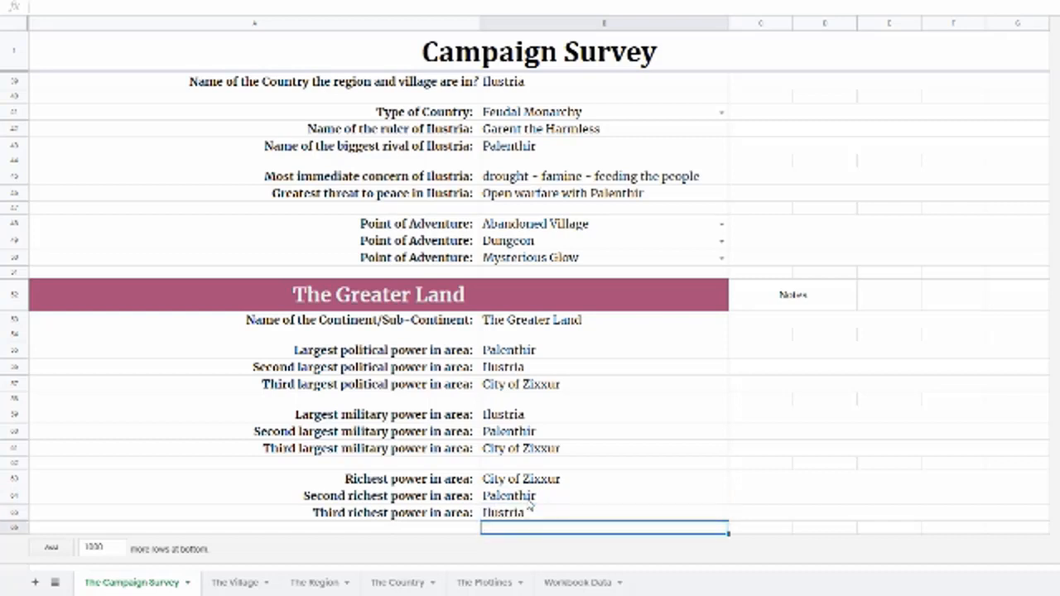